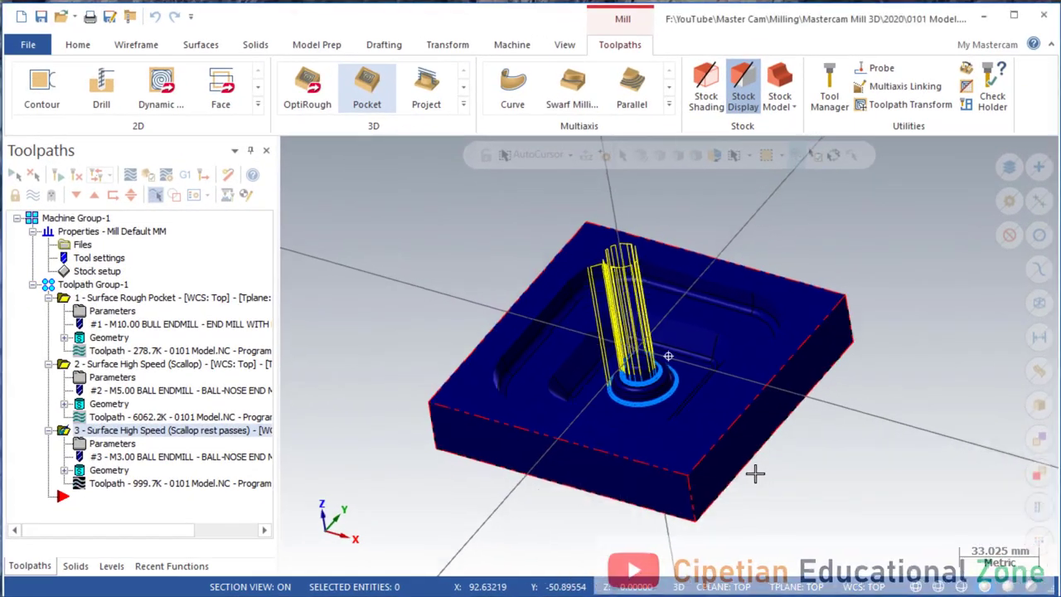
- Examine the toolpaths of the rough pocket, scallop and scallop rest passes operations on the model, ending in the top view
mouse_move(755, 473)
middle_mouse_down()
mouse_move(769, 466)
mouse_move(748, 479)
middle_mouse_up()
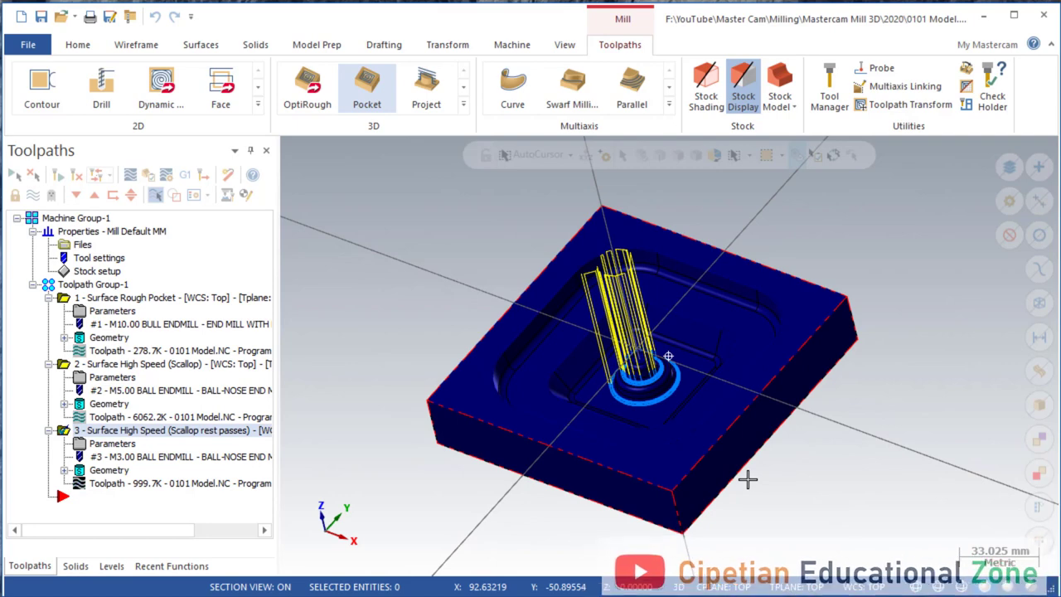
mouse_move(747, 479)
middle_mouse_down()
mouse_move(771, 469)
mouse_move(755, 473)
mouse_move(768, 474)
mouse_move(763, 482)
middle_mouse_up()
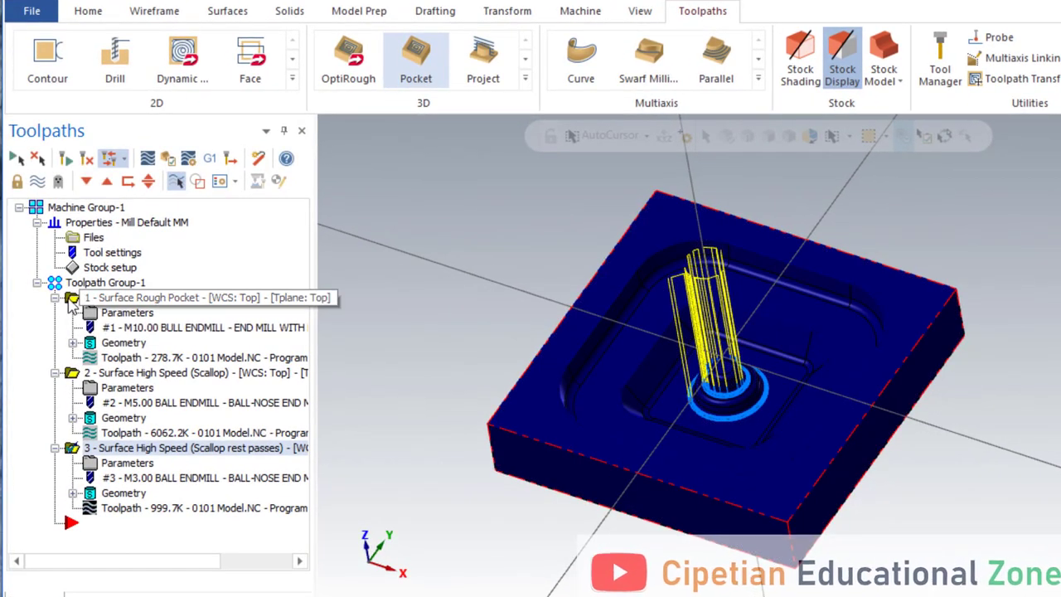
left_click(72, 300)
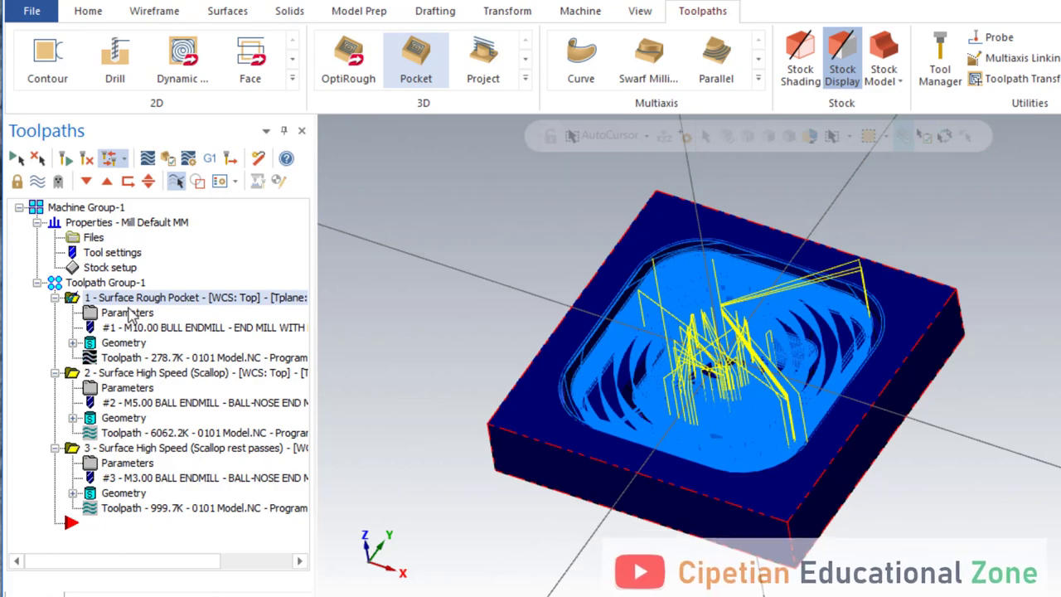
middle_click_drag(407, 433, 447, 435)
left_click(73, 374)
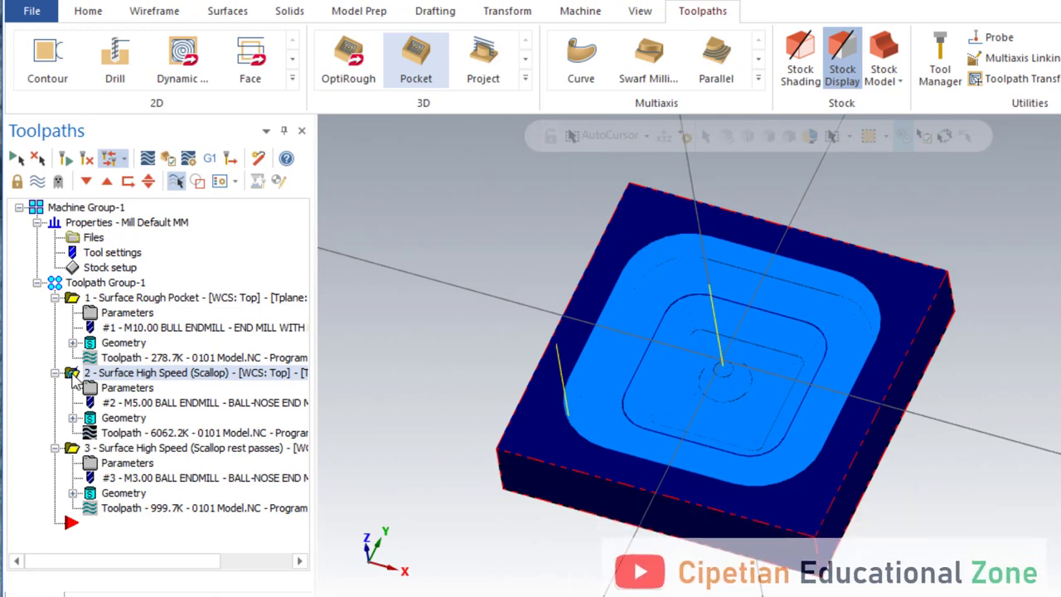
middle_click_drag(659, 452, 679, 441)
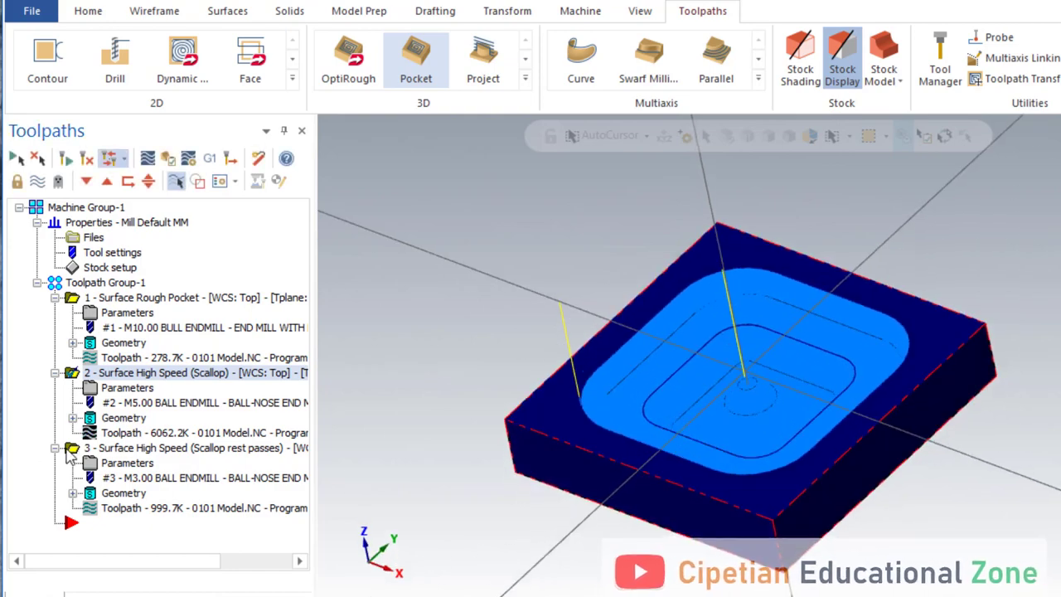
left_click(72, 449)
scroll(747, 450, "up", 5)
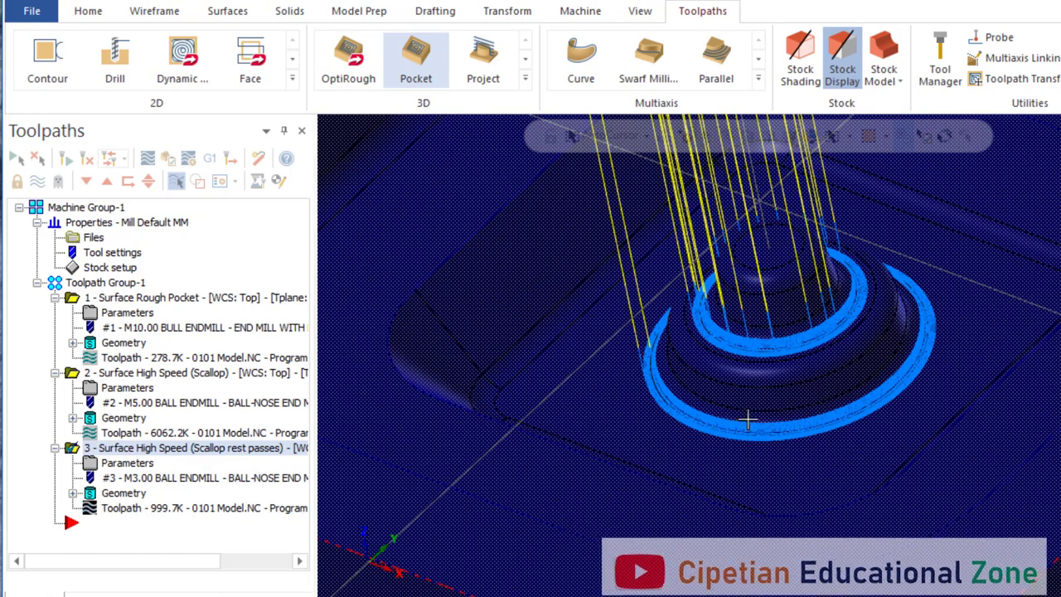
scroll(721, 418, "down", 4)
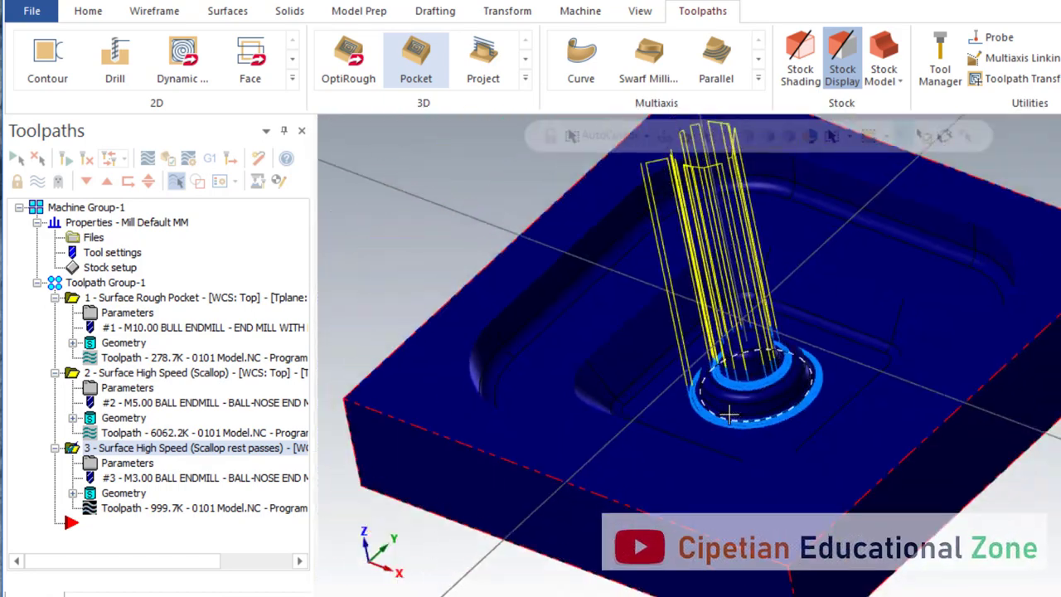
middle_click_drag(729, 416, 937, 290)
right_click(995, 273)
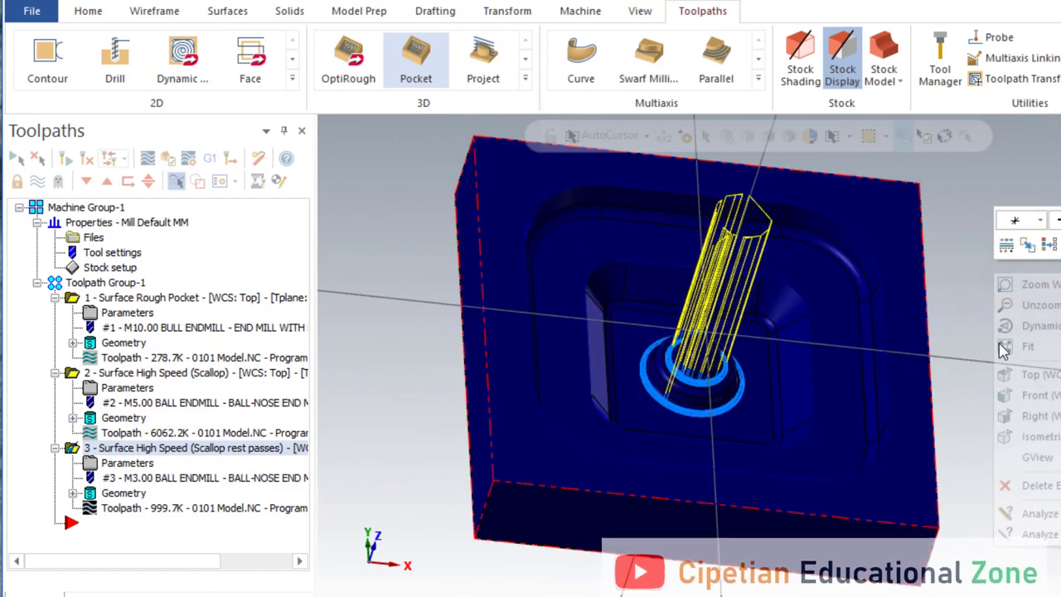
left_click(1013, 375)
- Delete operation 2 (Scallop) and operation 3 (Scallop rest passes) from the toolpath group
left_click(77, 375)
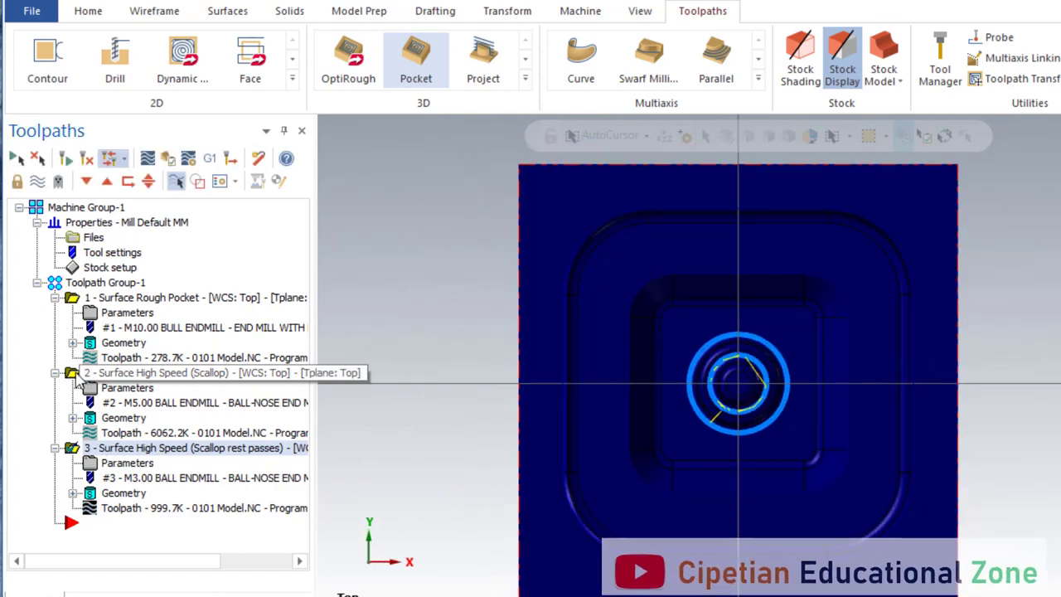
left_click(73, 450, "ctrl")
right_click(73, 449)
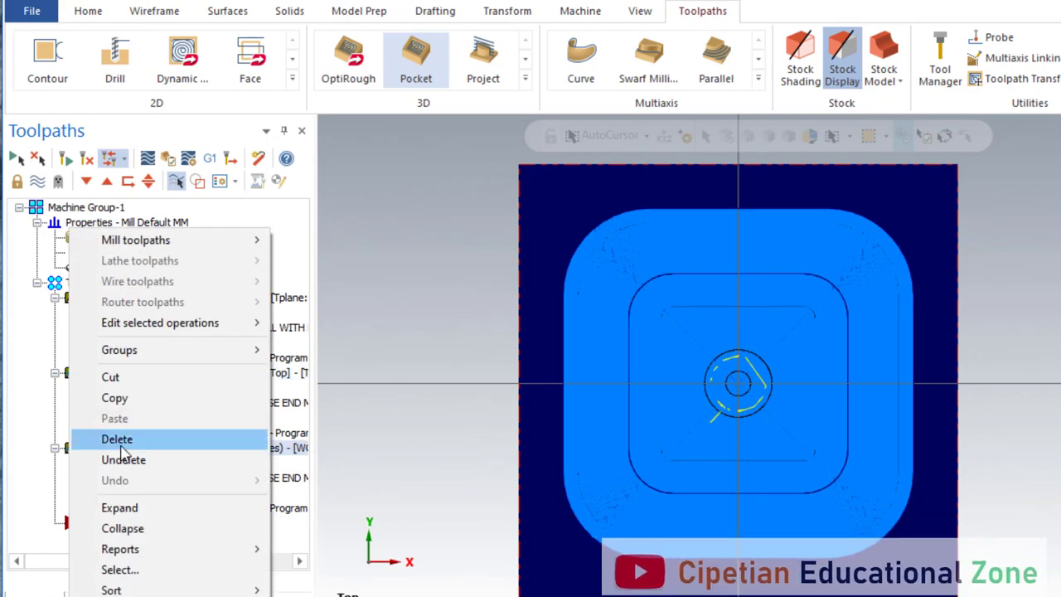
left_click(129, 438)
left_click(664, 375)
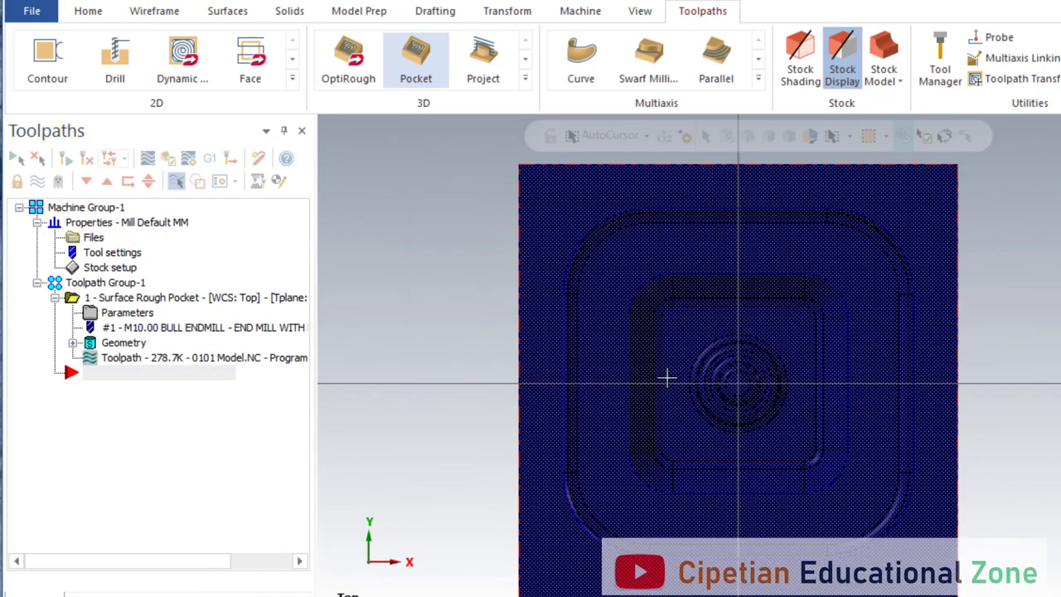
- Create a 3D finishing Scallop toolpath with all faces of the solid as its machining geometry
key("alt+7")
mouse_move(685, 473)
middle_mouse_down()
mouse_move(694, 379)
mouse_move(703, 440)
mouse_move(735, 405)
mouse_move(710, 395)
mouse_move(697, 429)
mouse_move(711, 403)
mouse_move(764, 407)
mouse_move(730, 390)
middle_mouse_up()
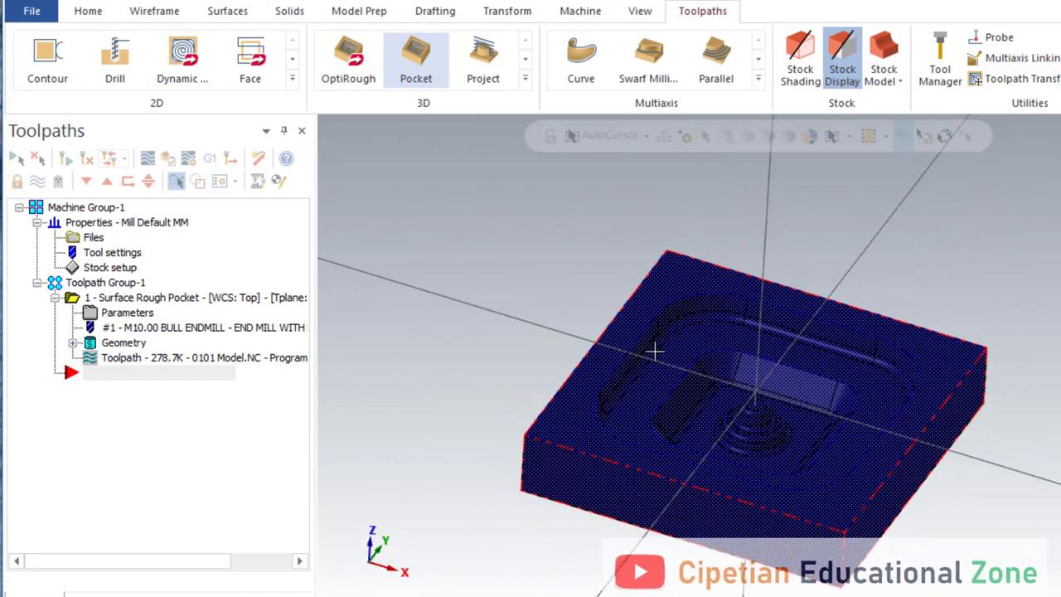
left_click(525, 80)
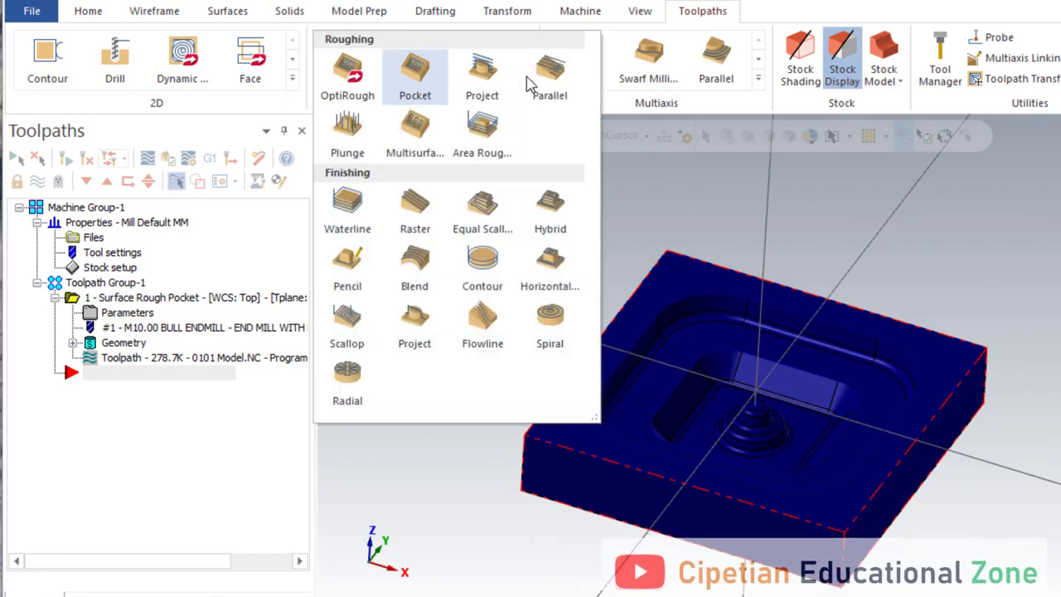
left_click(347, 319)
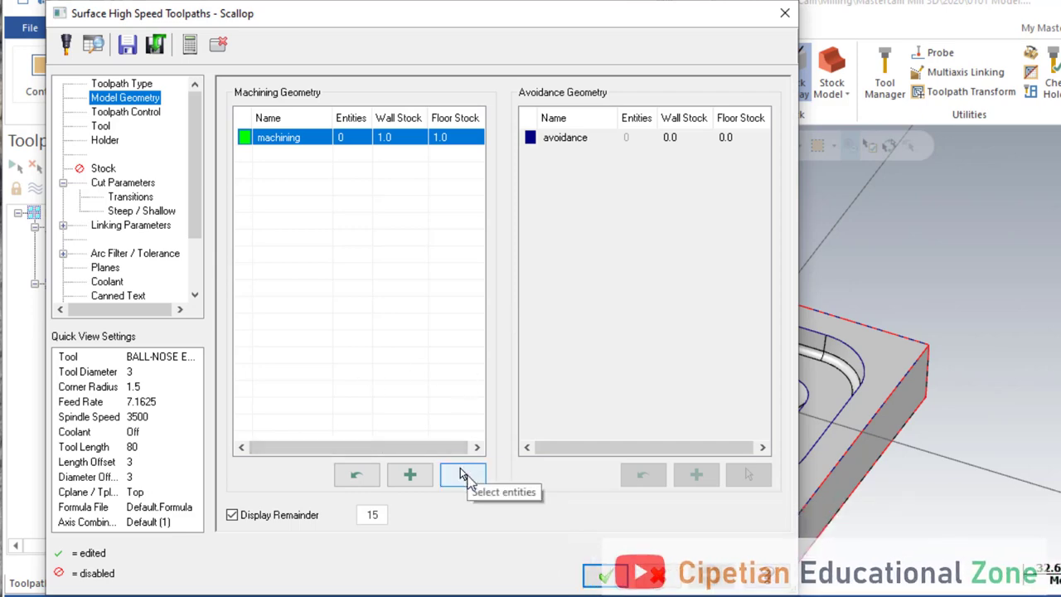
left_click(466, 474)
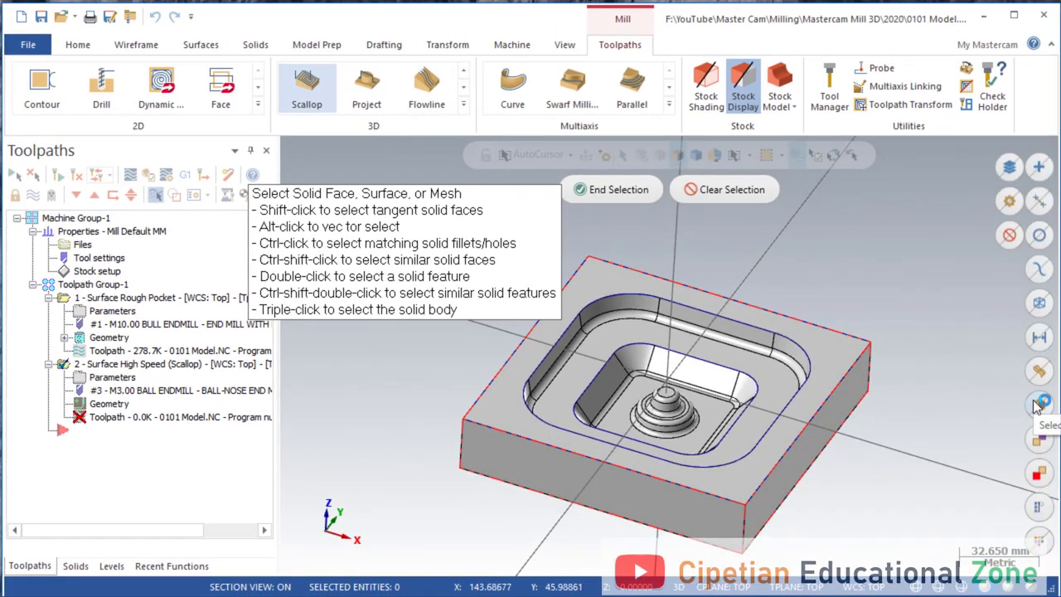
left_click(1036, 405)
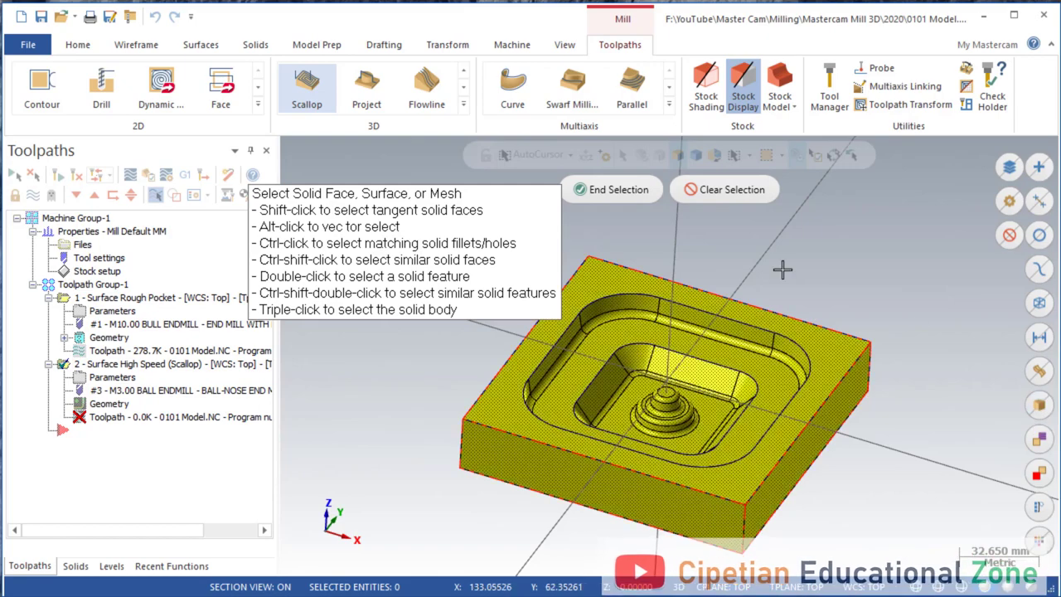
left_click(636, 195)
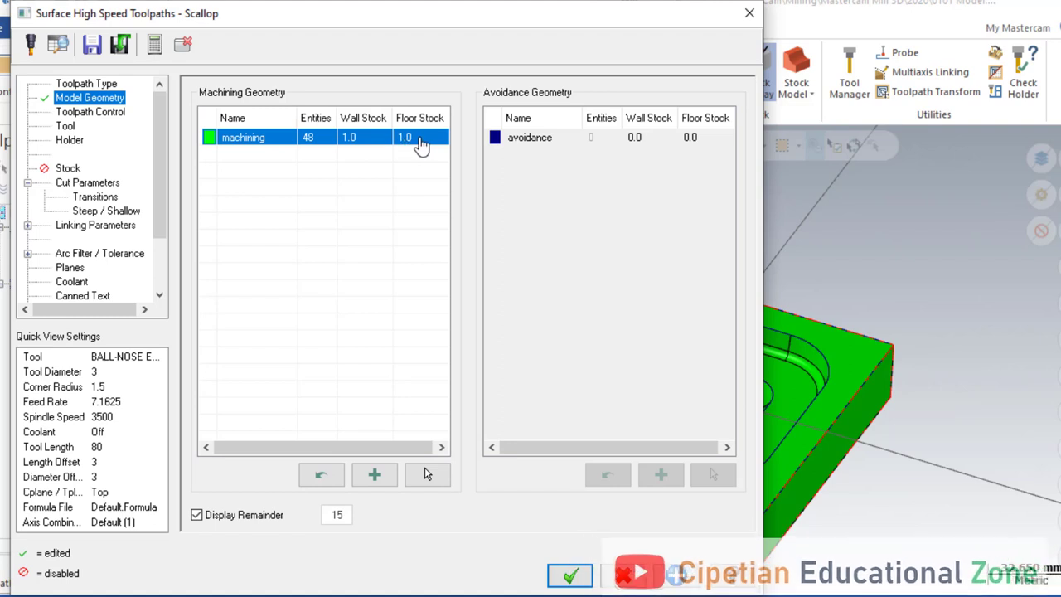
- Set both the wall stock and the floor stock of the machining geometry to 0
left_click(346, 148)
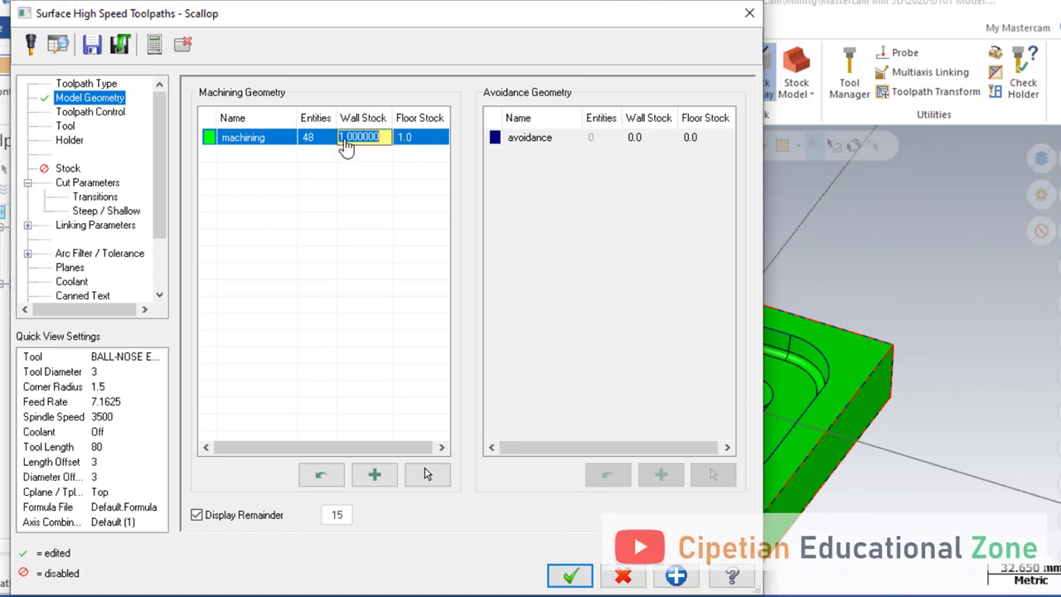
type("0")
left_click(407, 142)
left_click(405, 142)
type("0")
key("Return")
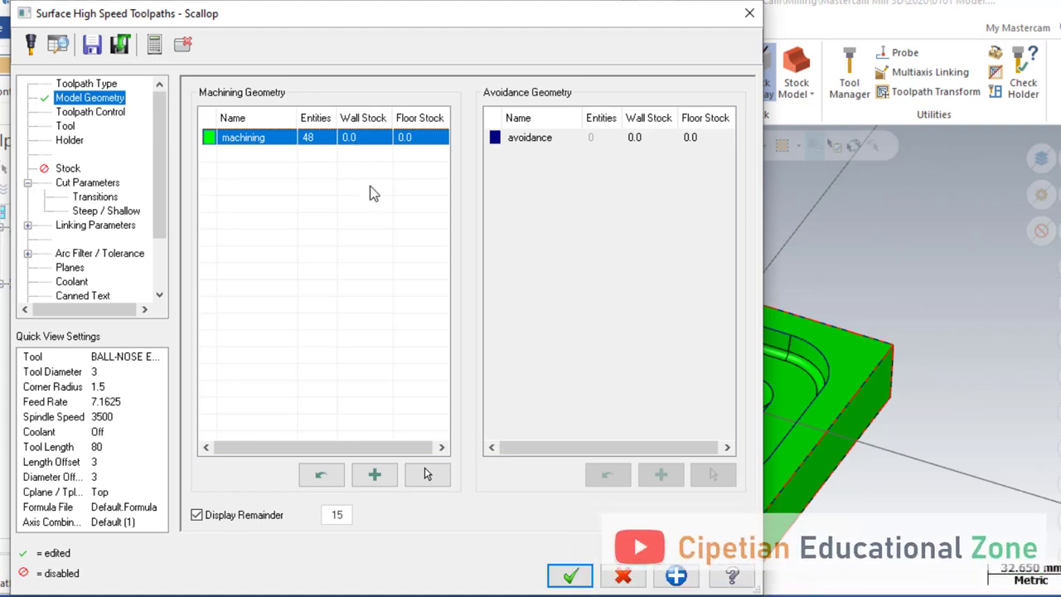
- Chain the closed upper edge of the outer pocket as the toolpath's containment boundary
left_click(101, 117)
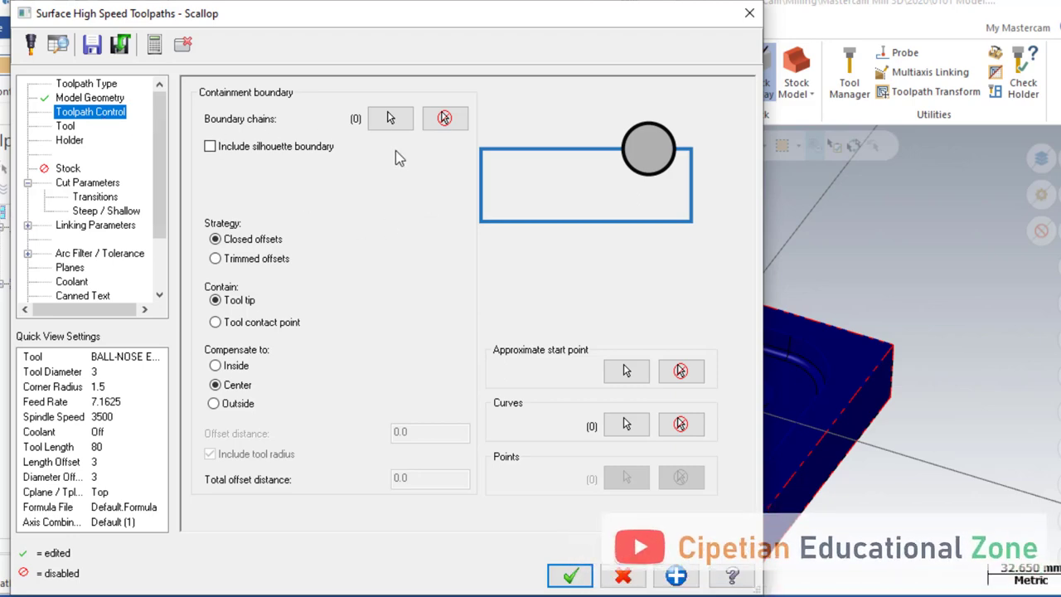
left_click(393, 120)
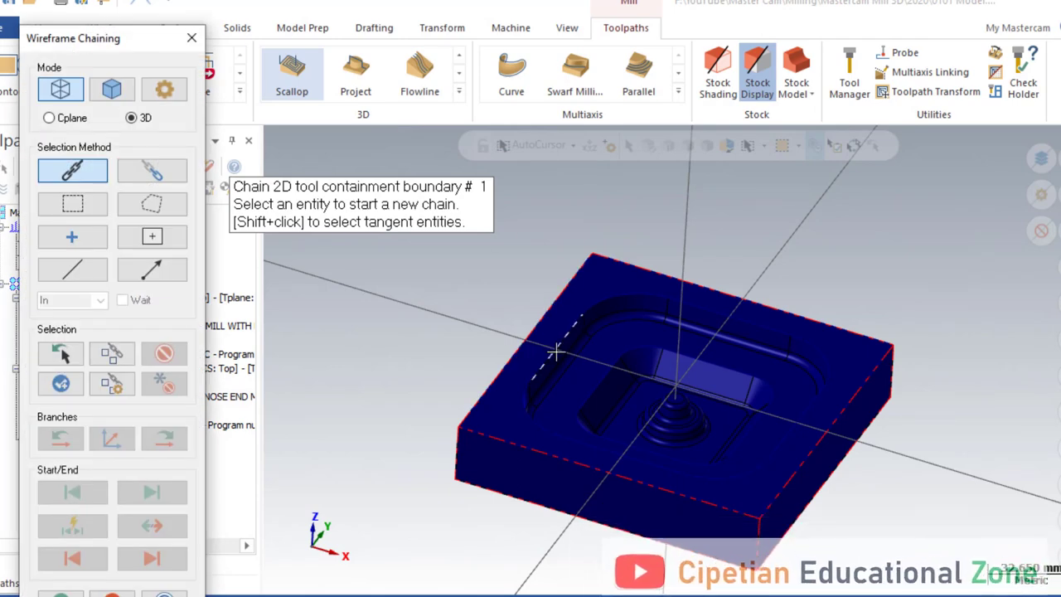
left_click(555, 352)
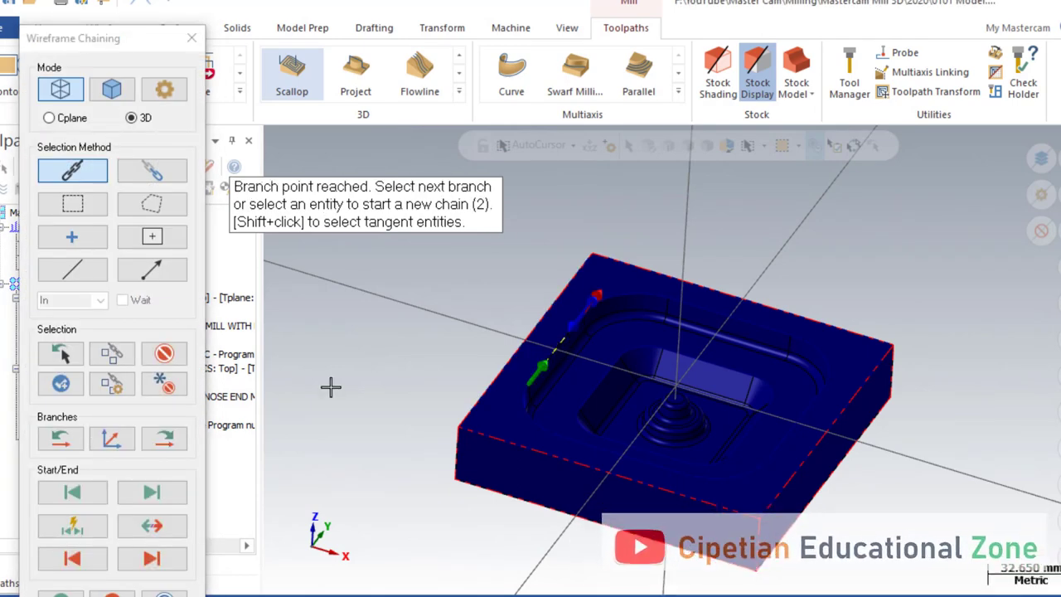
left_click(160, 442)
left_click(163, 445)
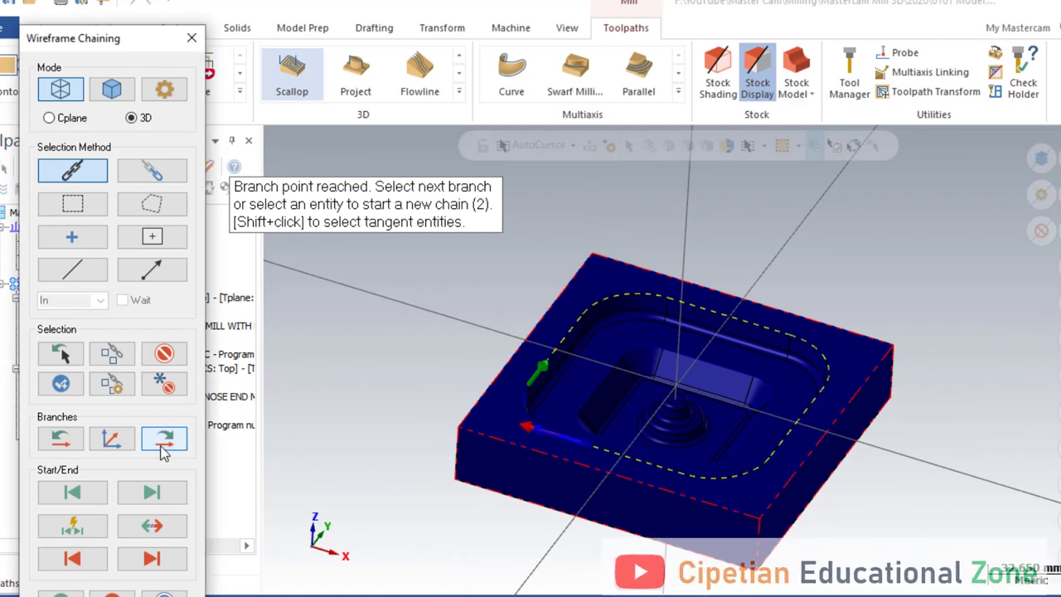
scroll(495, 382, "up", 3)
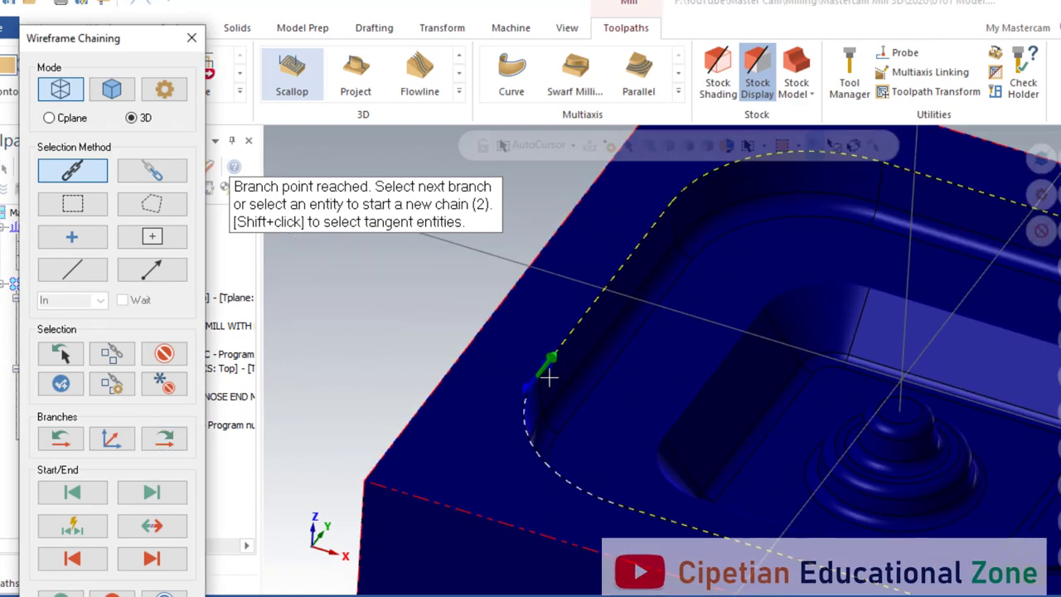
scroll(464, 398, "down", 1)
scroll(446, 409, "up", 1)
scroll(446, 409, "down", 5)
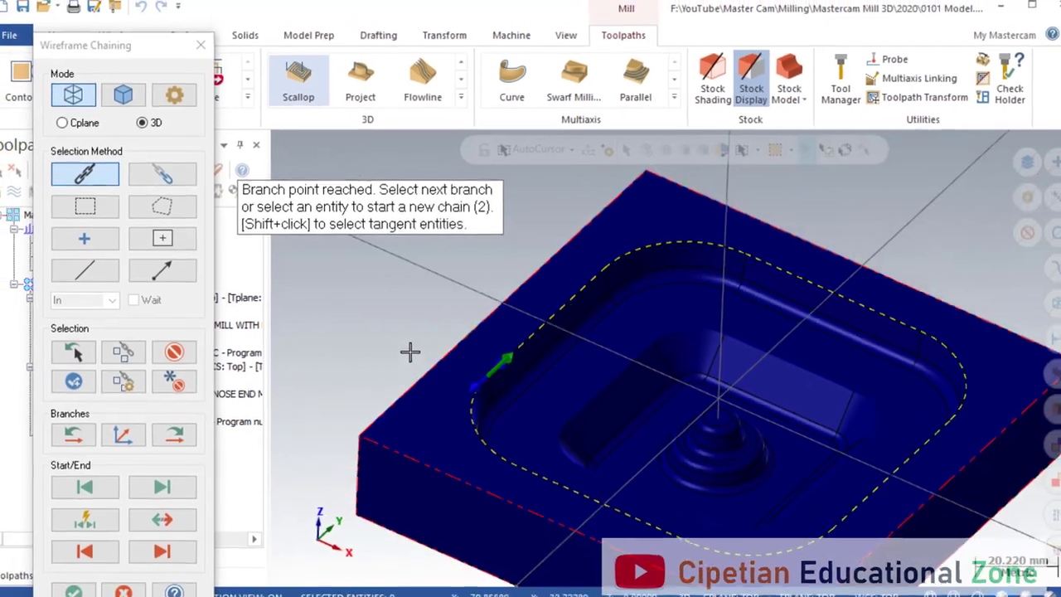
key("Return")
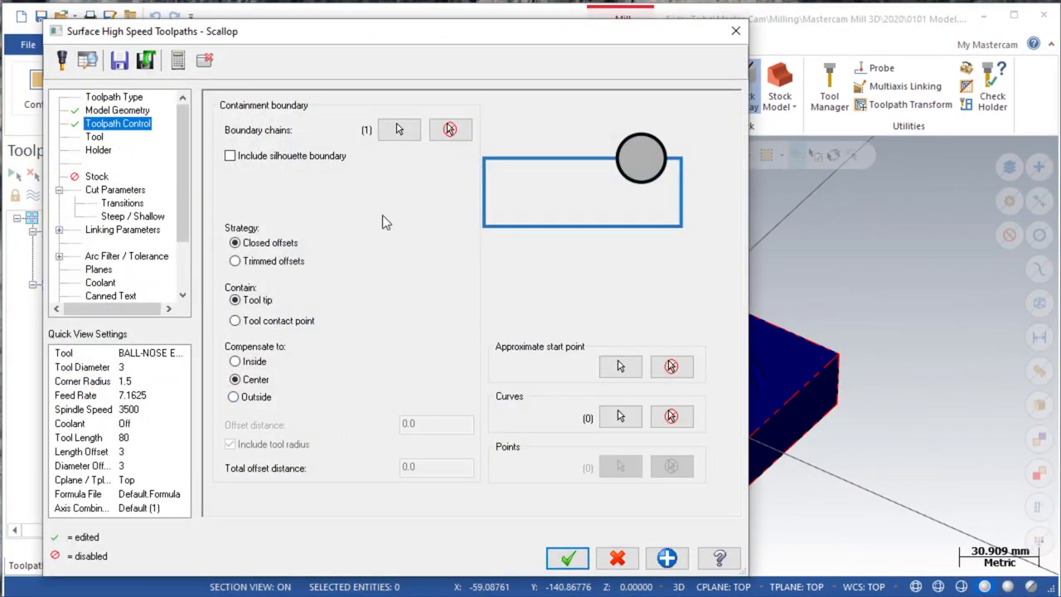
- Choose the 5 mm ball-nose end mill as the cutting tool for the scallop toolpath
left_click(93, 137)
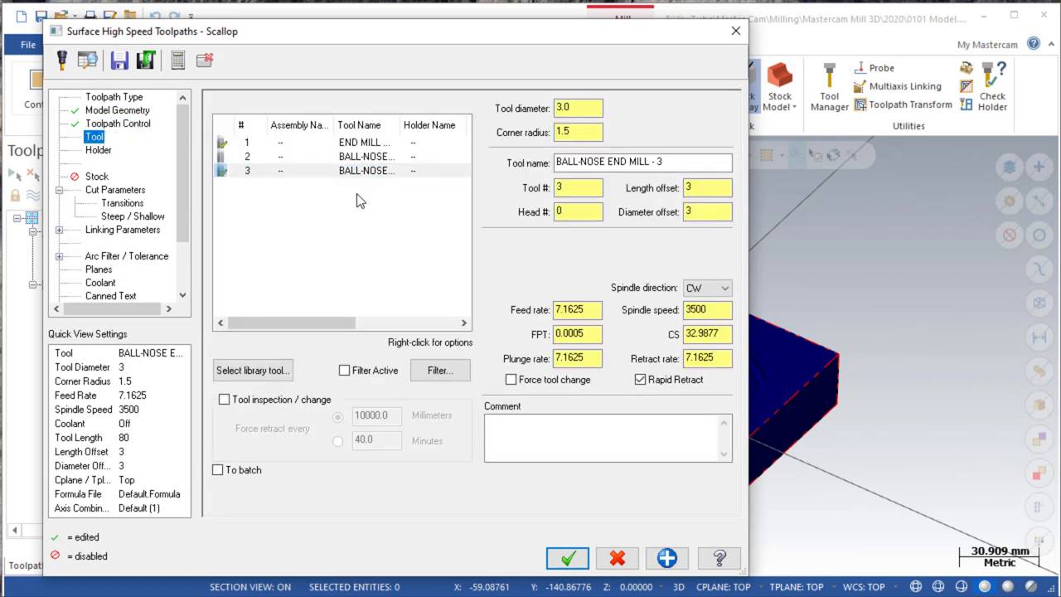
left_click(354, 158)
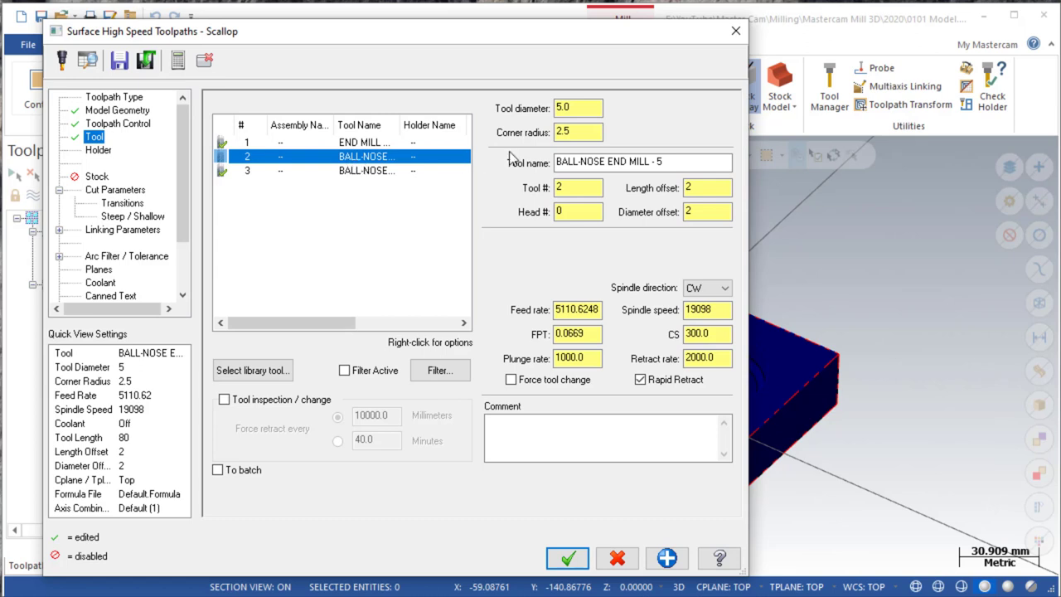
left_click(572, 108)
left_click(570, 133)
double_click(554, 132)
- Set the tool's feed rate to 1000, spindle speed to 2800 and plunge rate to 500
double_click(557, 309)
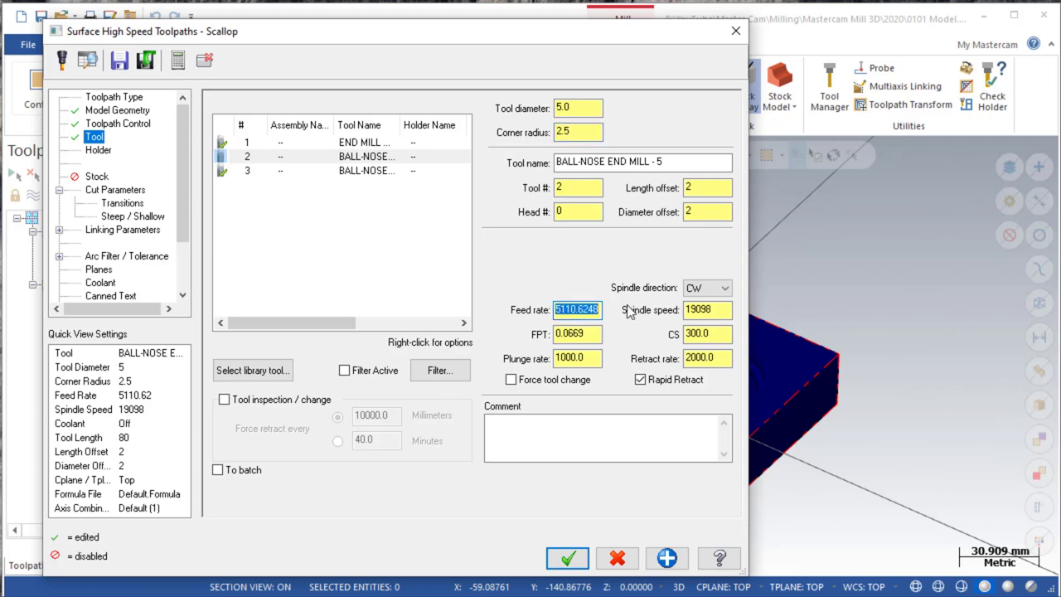
type("1000")
double_click(705, 308)
type("2800")
double_click(570, 357)
type("500")
- Add the comment "Finish - 5mm Tool" to the scallop toolpath's tool settings
left_click(540, 427)
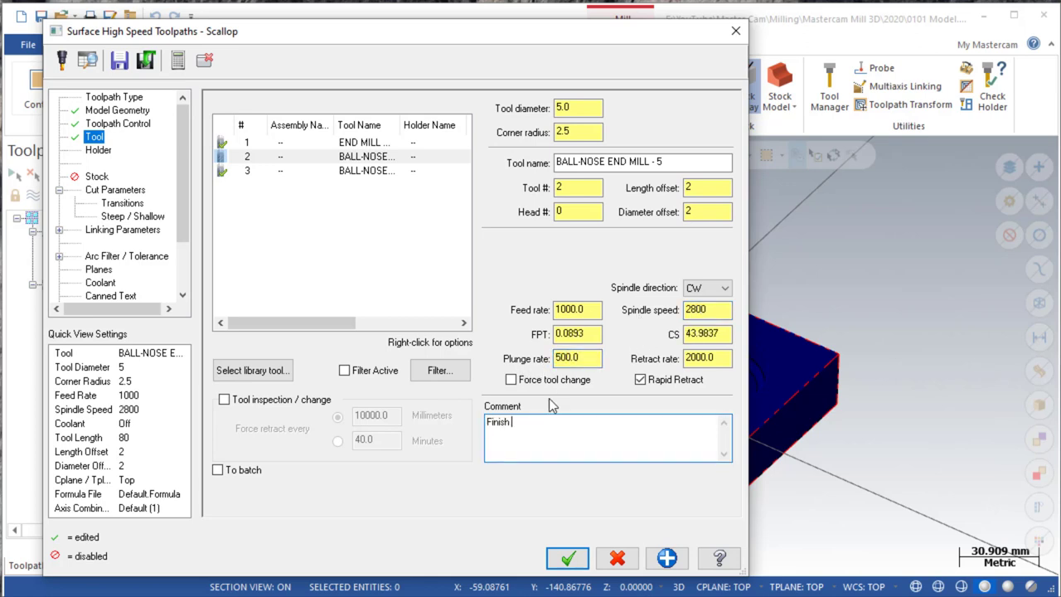
type("Finish - 5mm Tol")
key("BackSpace")
type("ol")
- In the cut parameters, keep the One Way cut method with Expand inside to out enabled and set the stepover to 0.2 mm
left_click(98, 156)
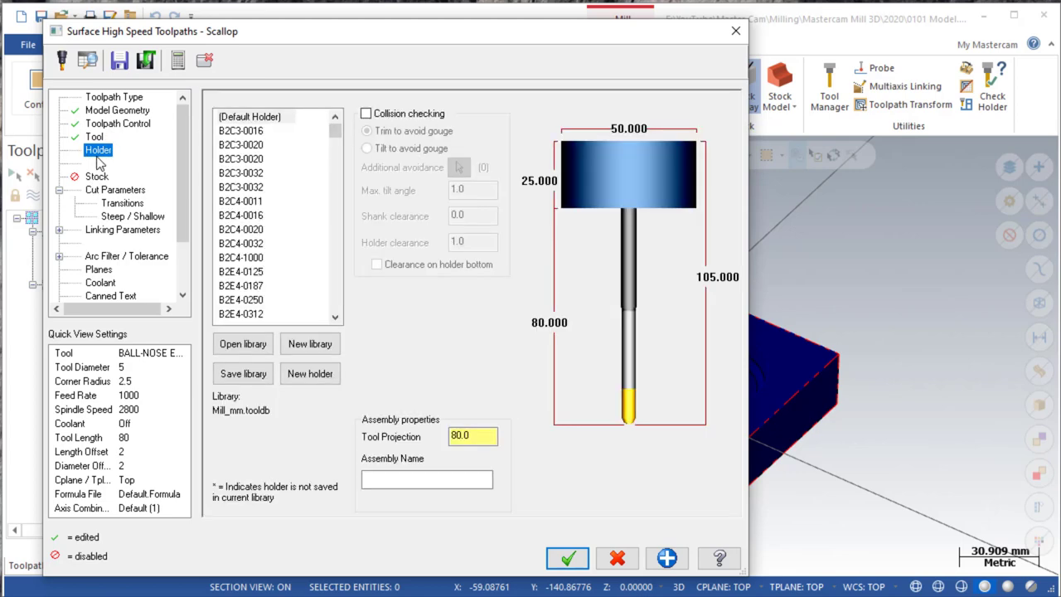
left_click(112, 190)
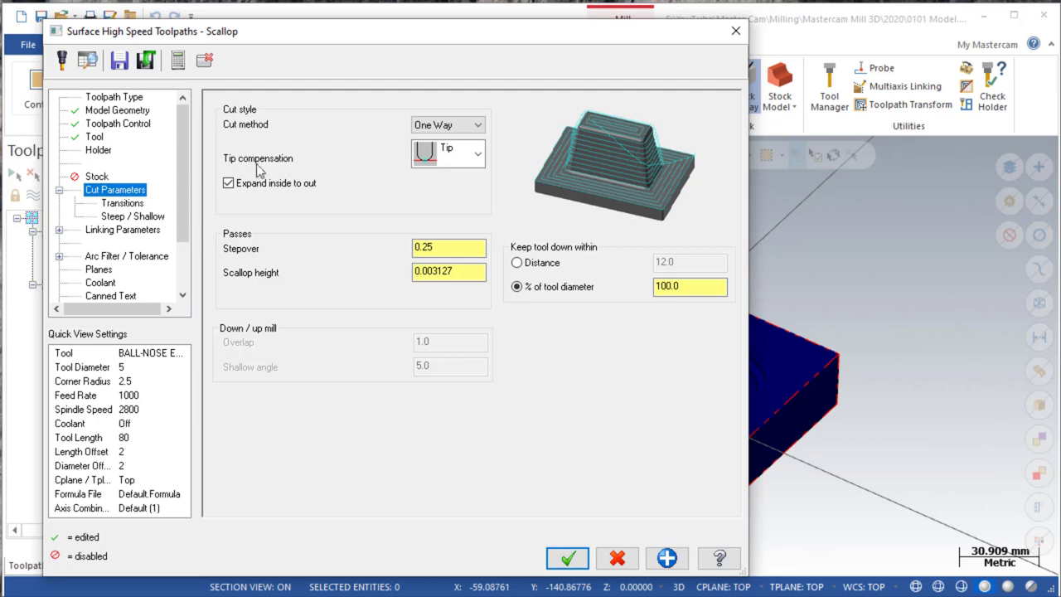
left_click(444, 126)
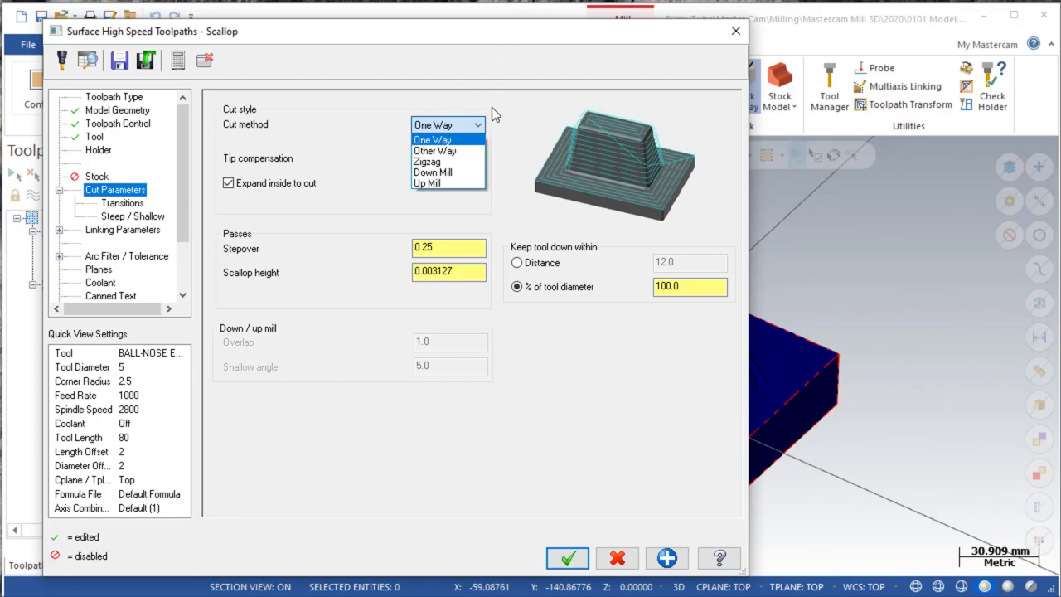
left_click(243, 191)
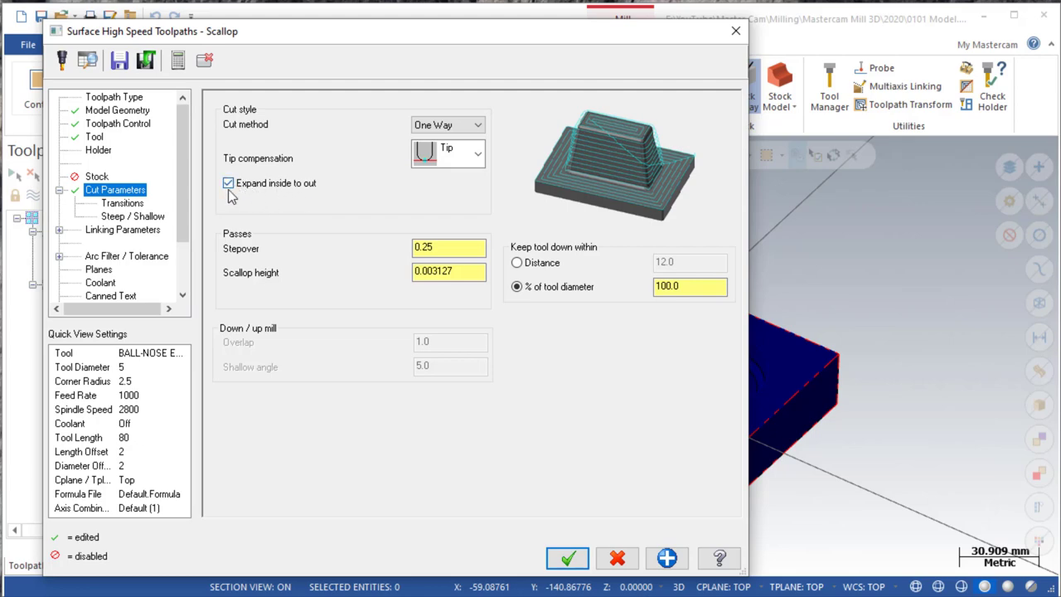
key("Tab")
key("Tab")
key("shift+Tab")
type("0.2")
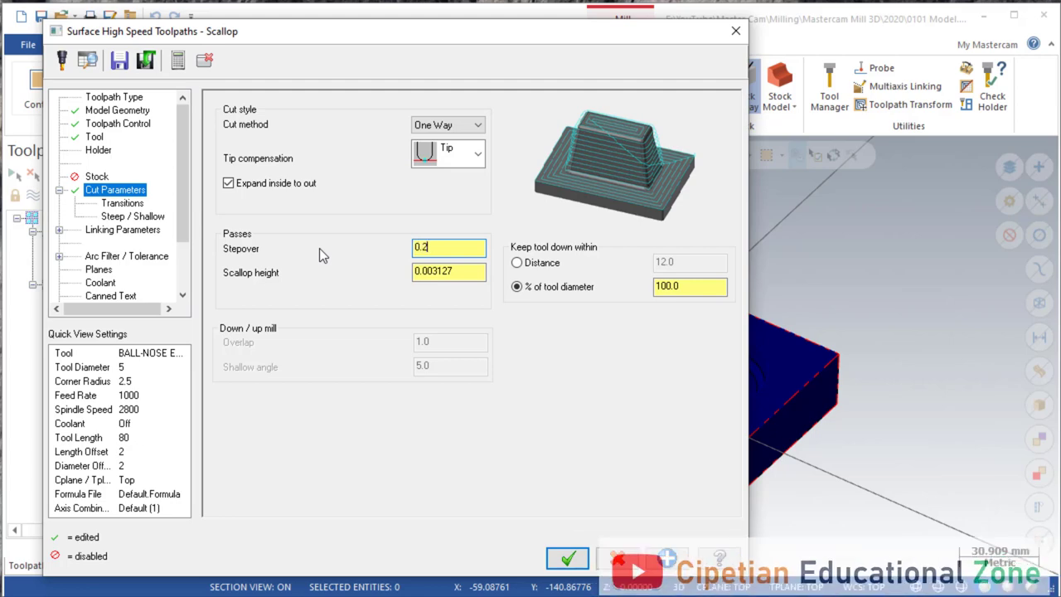
- Set the tangential ramp transition angle to 30 degrees for the scallop toolpath
key("Tab")
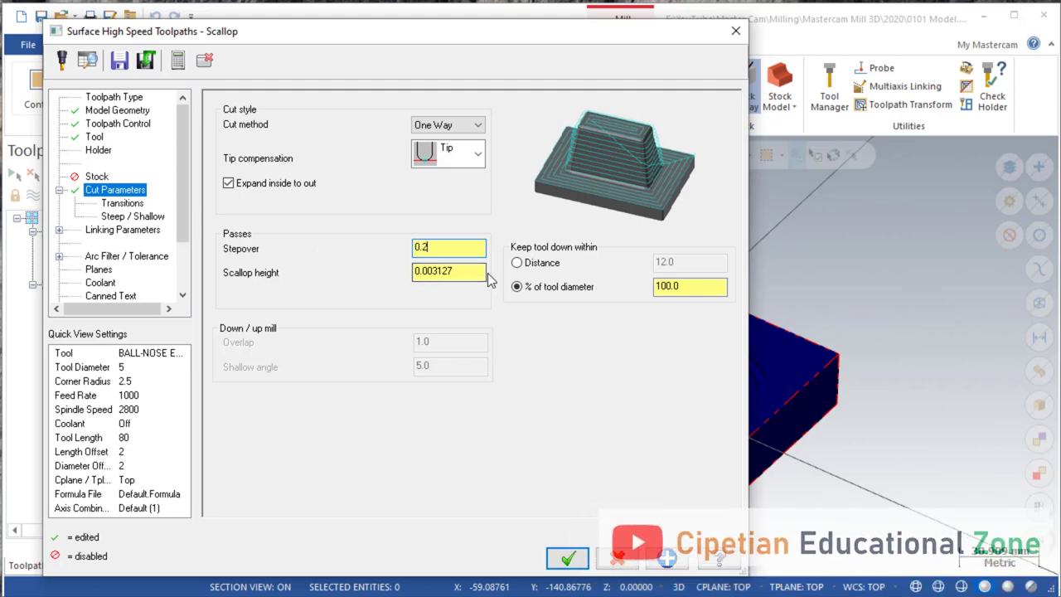
left_click(125, 204)
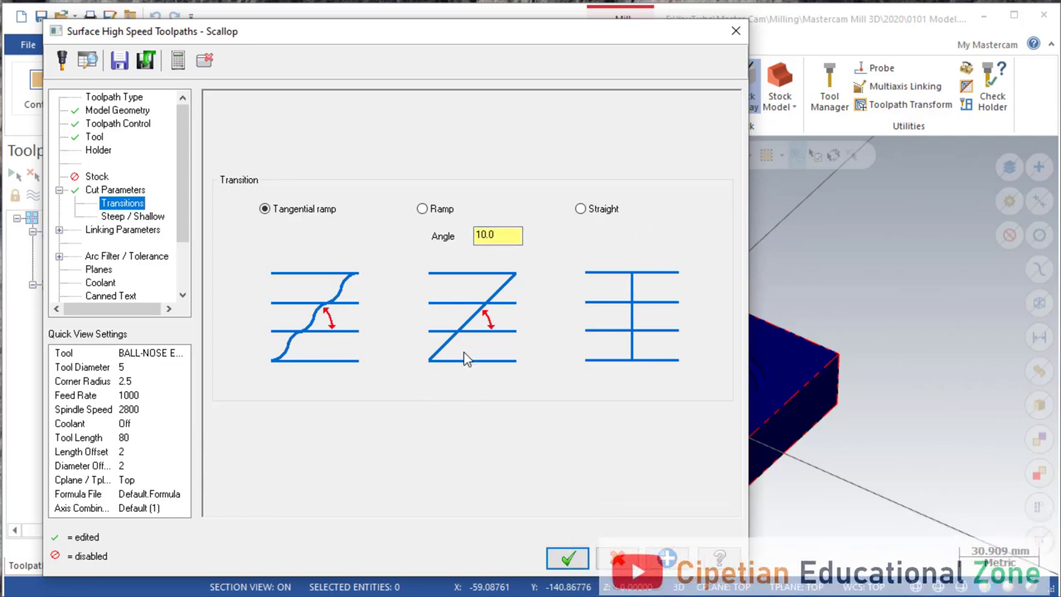
double_click(496, 236)
type("30")
key("Return")
- Detect the minimum and maximum Z depth limits for the steep/shallow settings, and generate the scallop toolpath after reviewing its linking parameters
left_click(152, 219)
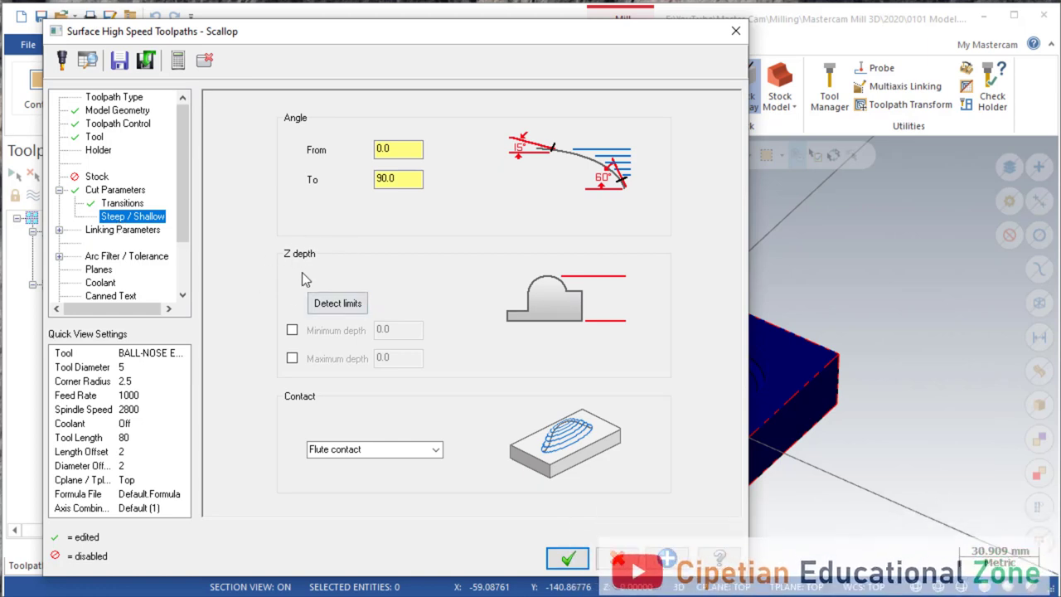
left_click(325, 306)
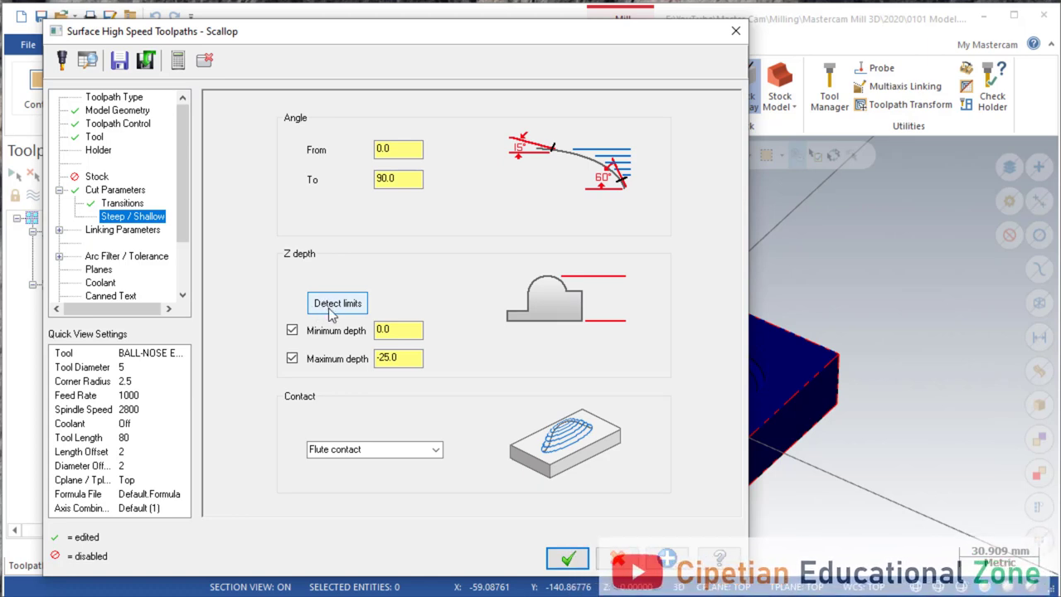
double_click(408, 356)
double_click(412, 331)
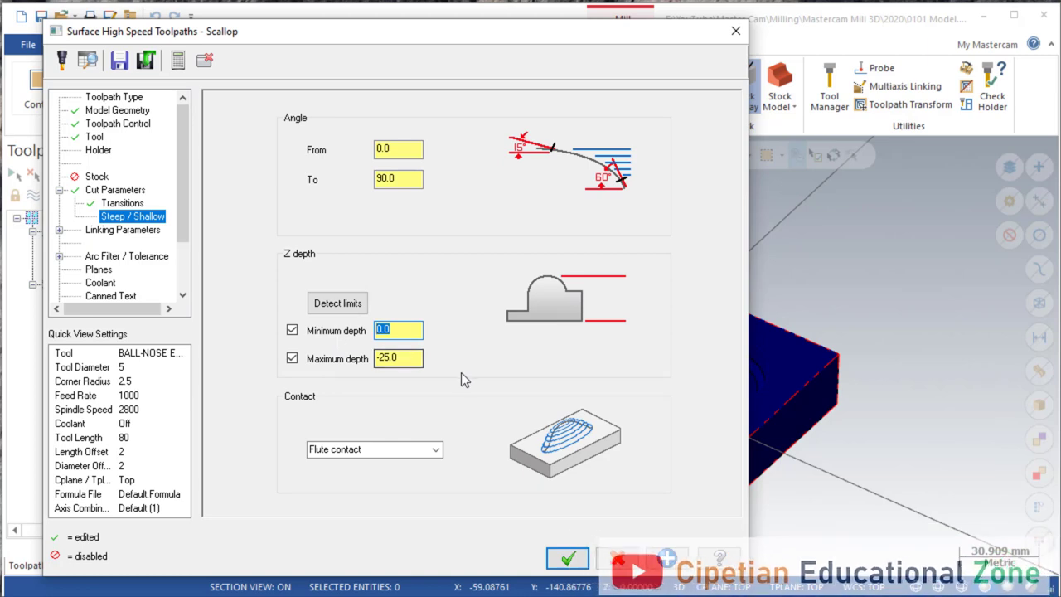
double_click(407, 358)
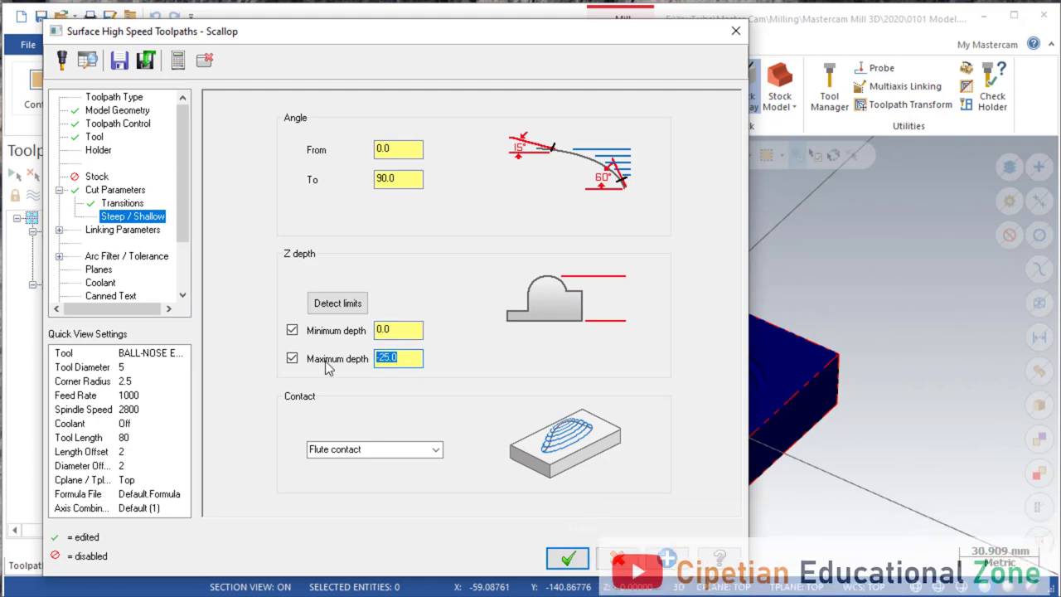
left_click(125, 233)
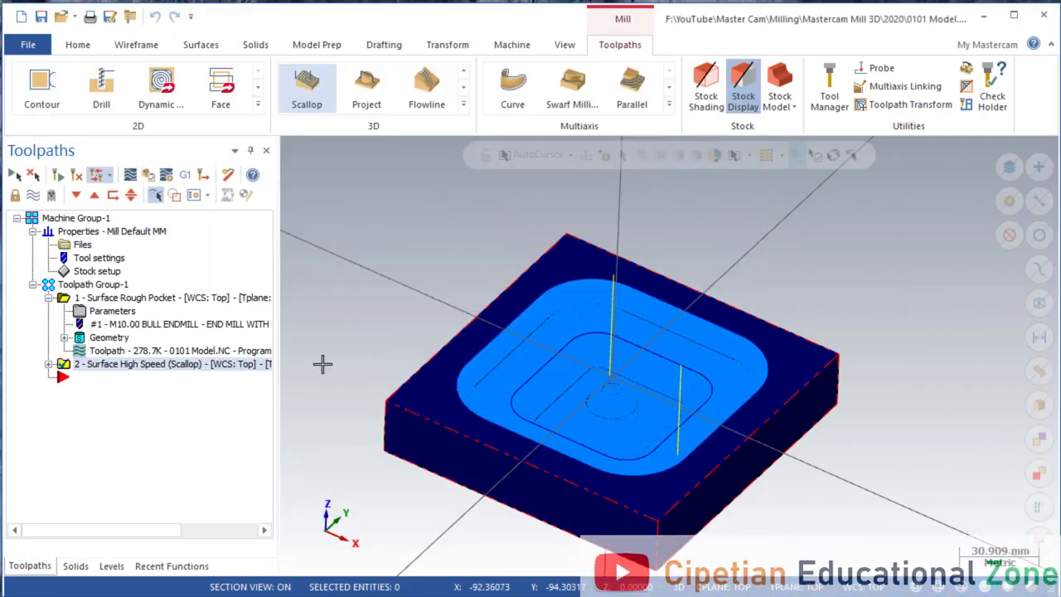
- Backplot the scallop toolpath to check the order in which it machines the pocket
middle_click_drag(464, 390, 415, 355)
left_click(130, 174)
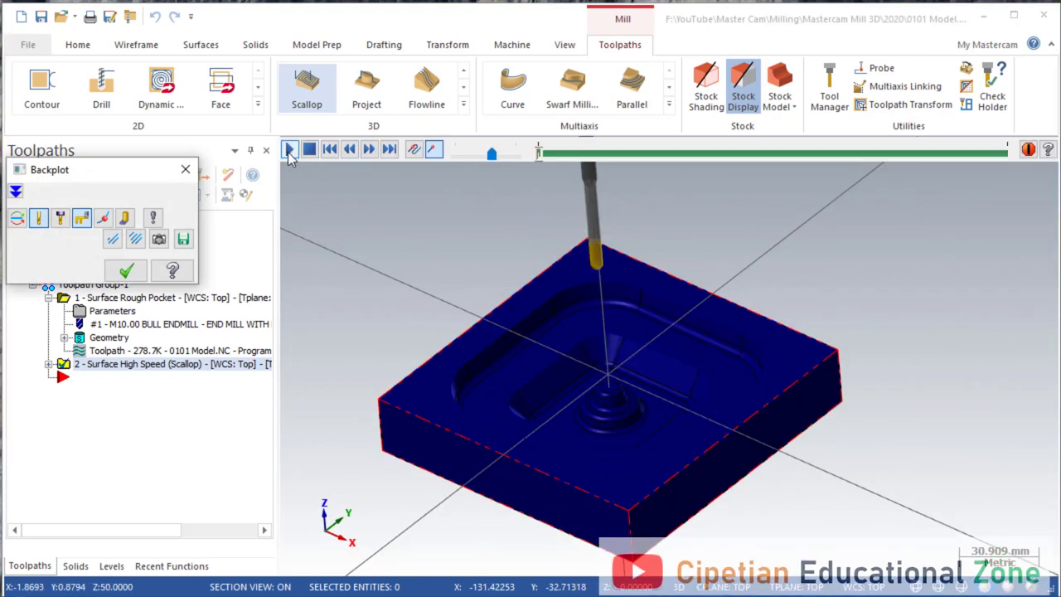
left_click(289, 150)
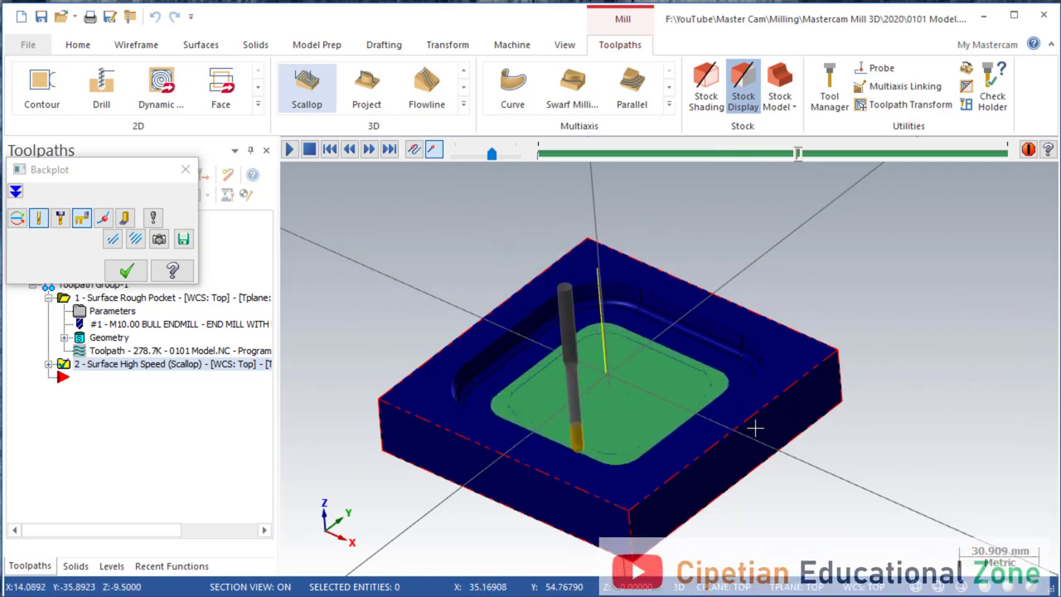
left_click(123, 276)
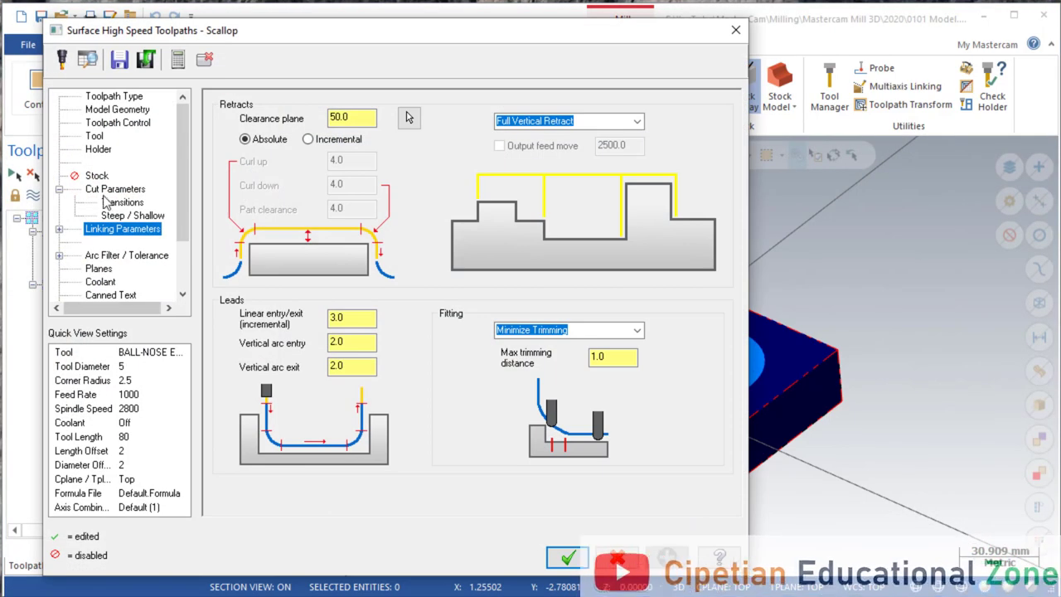
- Disable Expand inside to out in the scallop toolpath's cut parameters and regenerate the operation
left_click(105, 190)
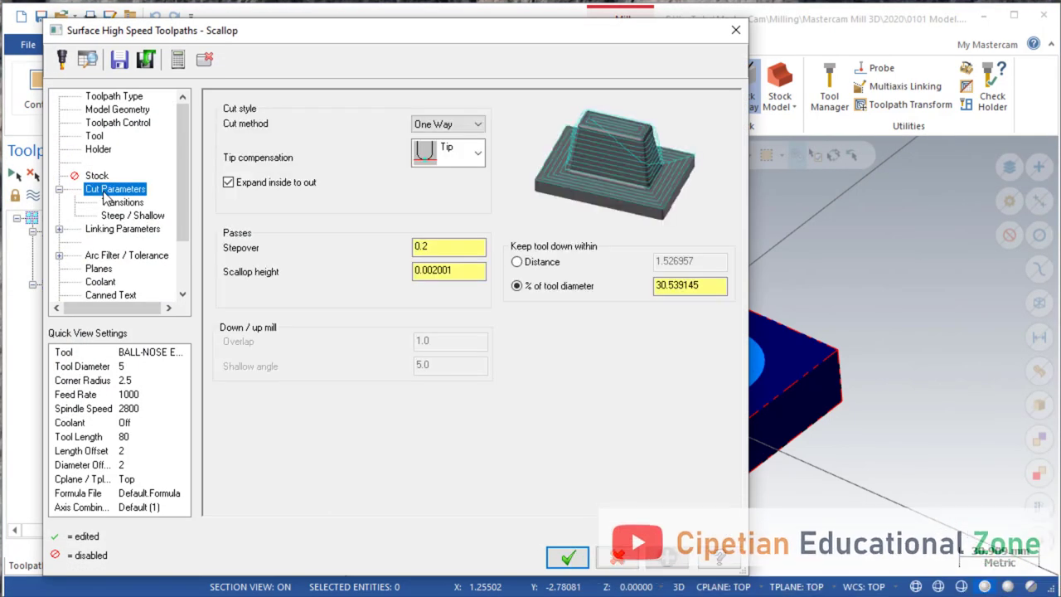
left_click(228, 183)
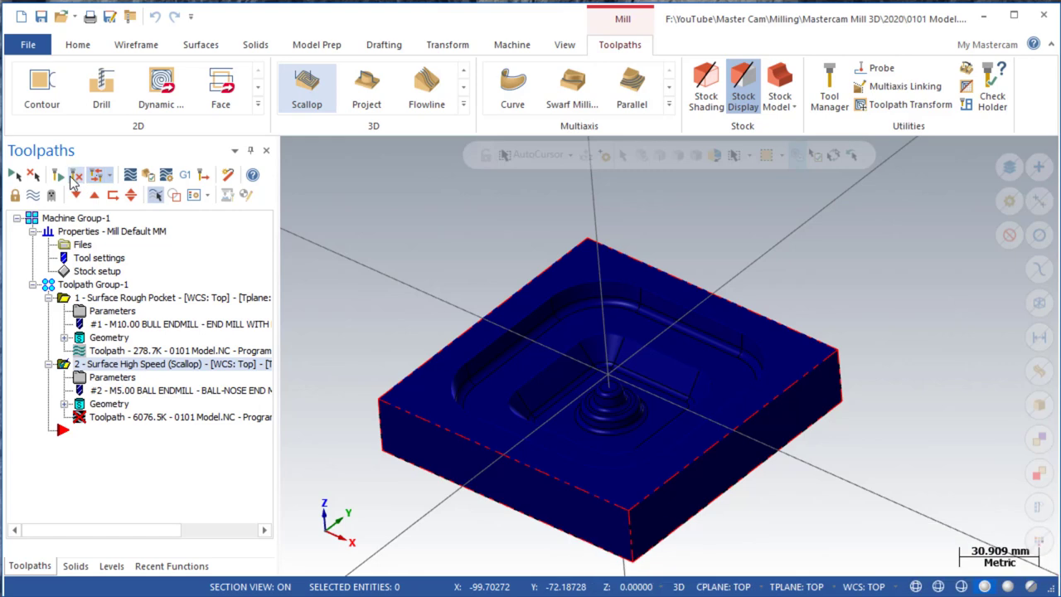
left_click(75, 176)
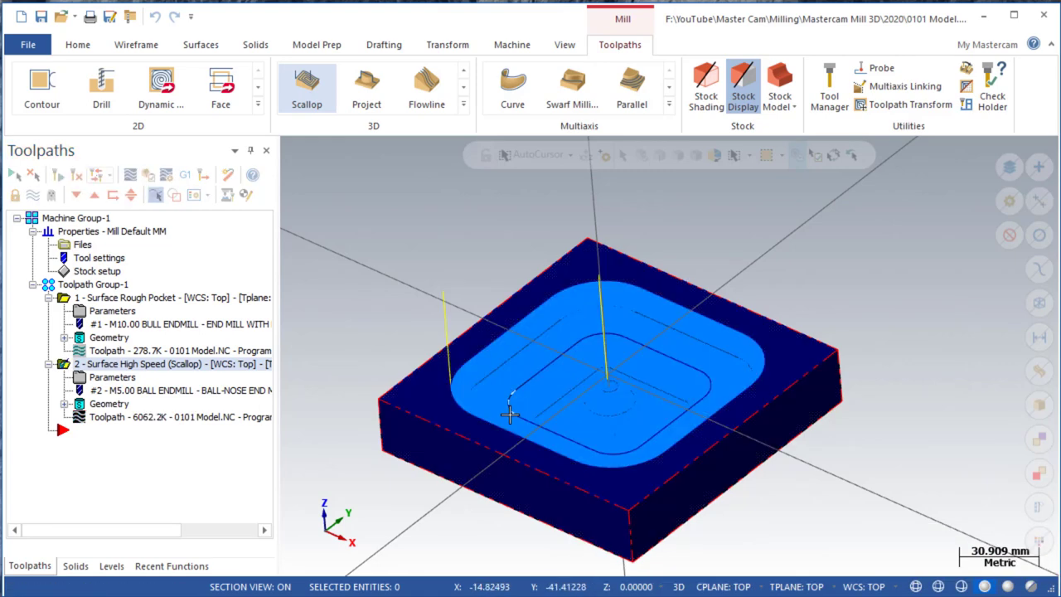
- Backplot the regenerated scallop toolpath and examine its passes closely around the central boss and pocket walls
left_click(129, 176)
left_click(288, 151)
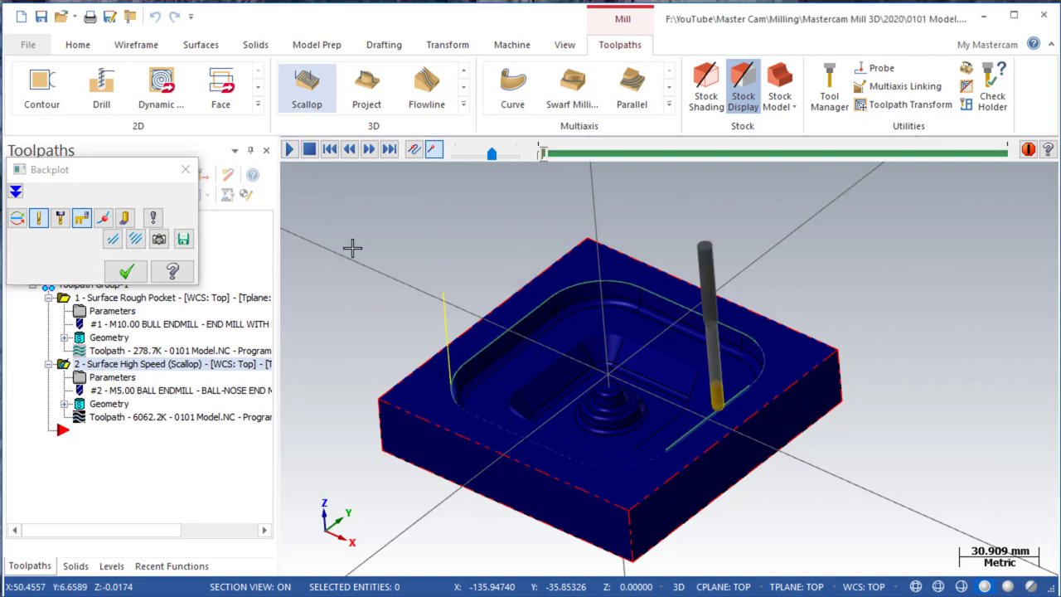
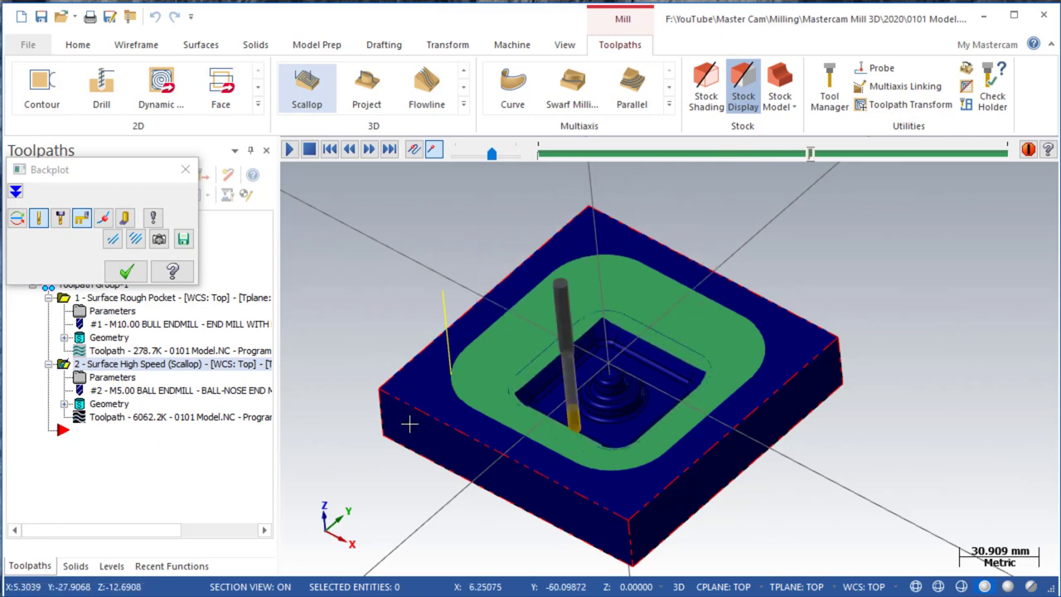
key("Escape")
scroll(618, 424, "up", 4)
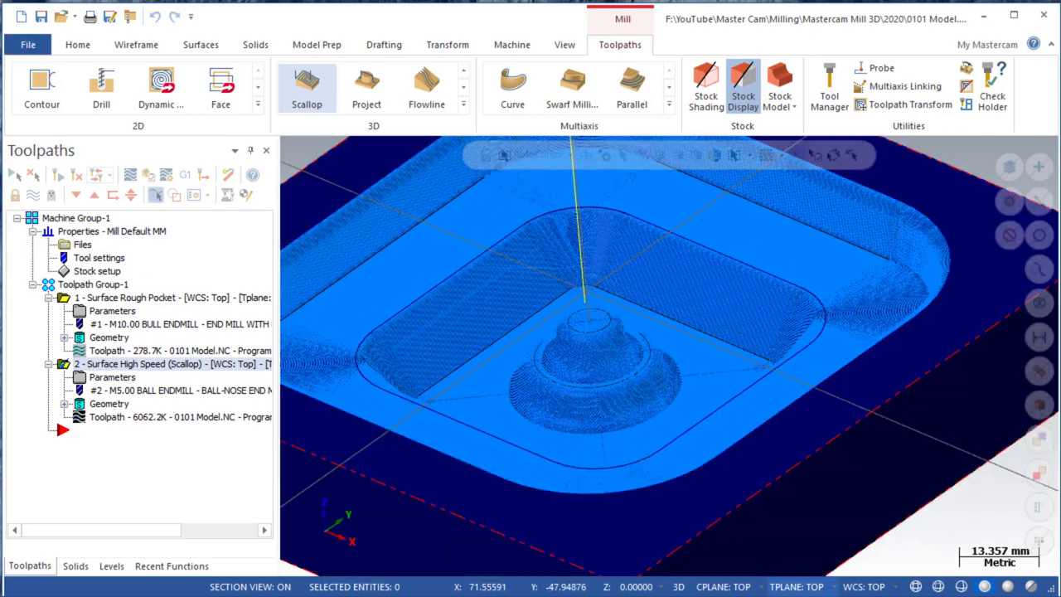
key("alt+Tab")
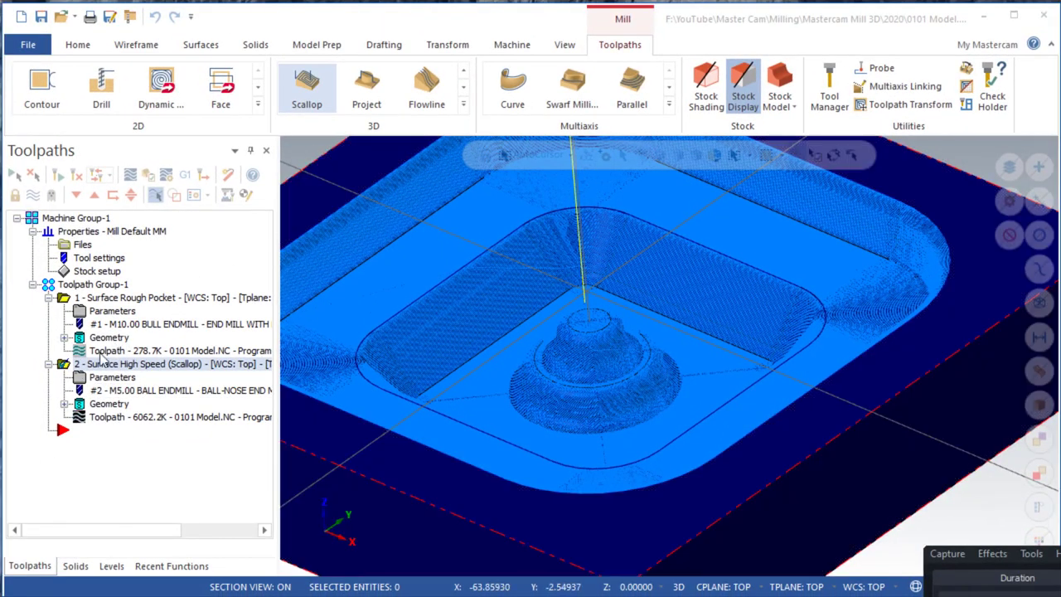
- Duplicate the Surface High Speed (Scallop) operation at the end of the toolpath group
right_click(67, 366)
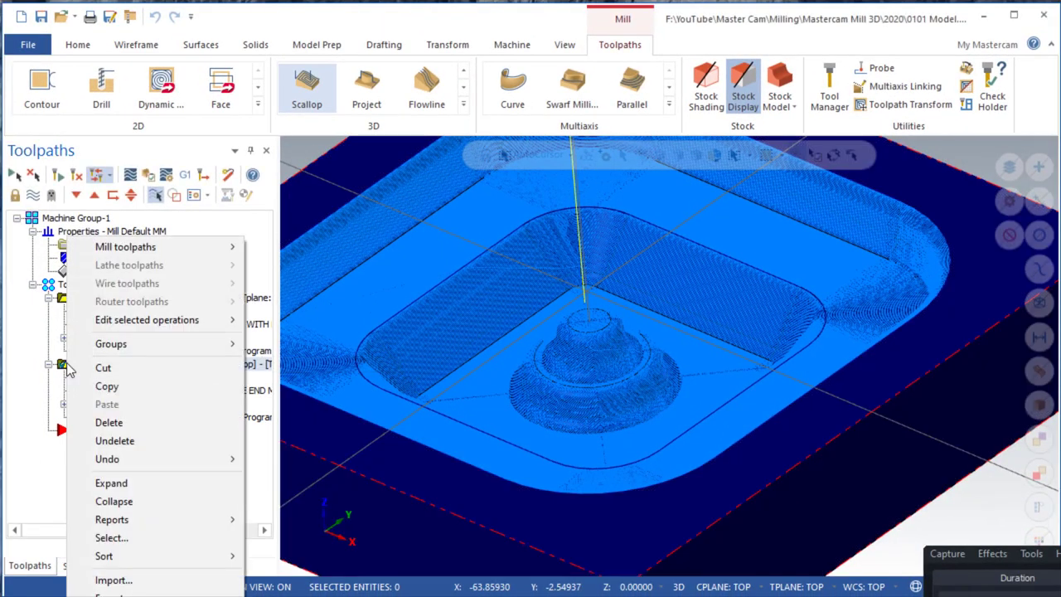
left_click(106, 386)
right_click(96, 466)
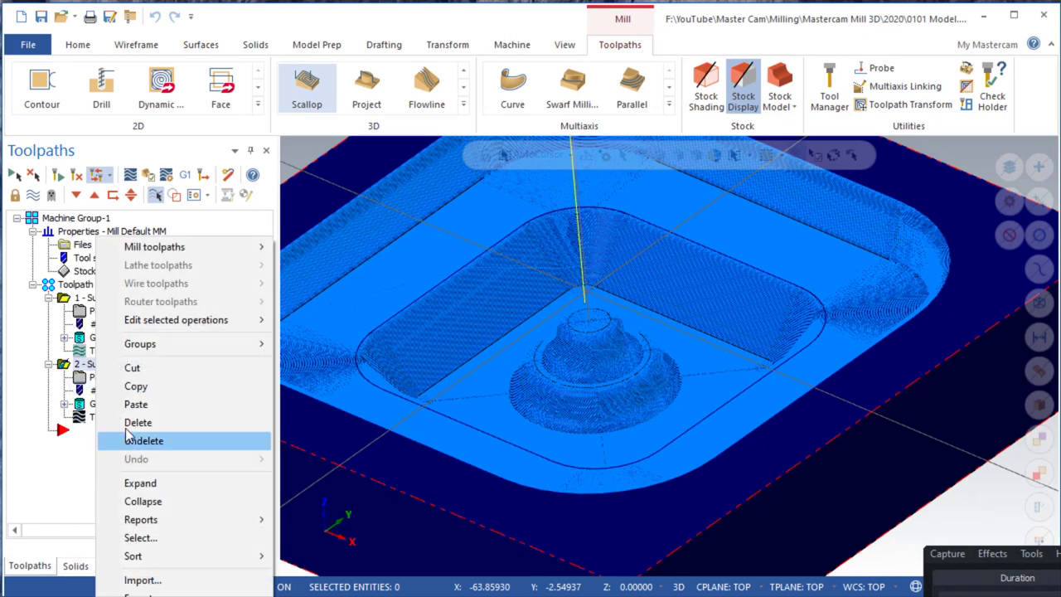
left_click(135, 404)
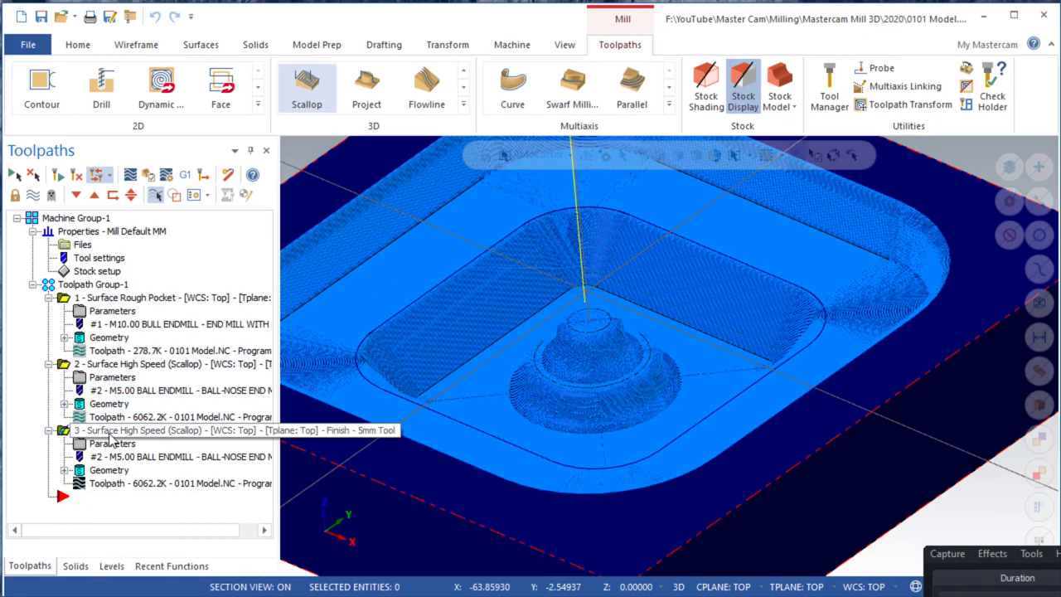
- Set the copied scallop toolpath's containment to compensate Inside with a 30.0 mm offset distance, and check it against the 0101.jpg drawing in Photos
left_click(80, 445)
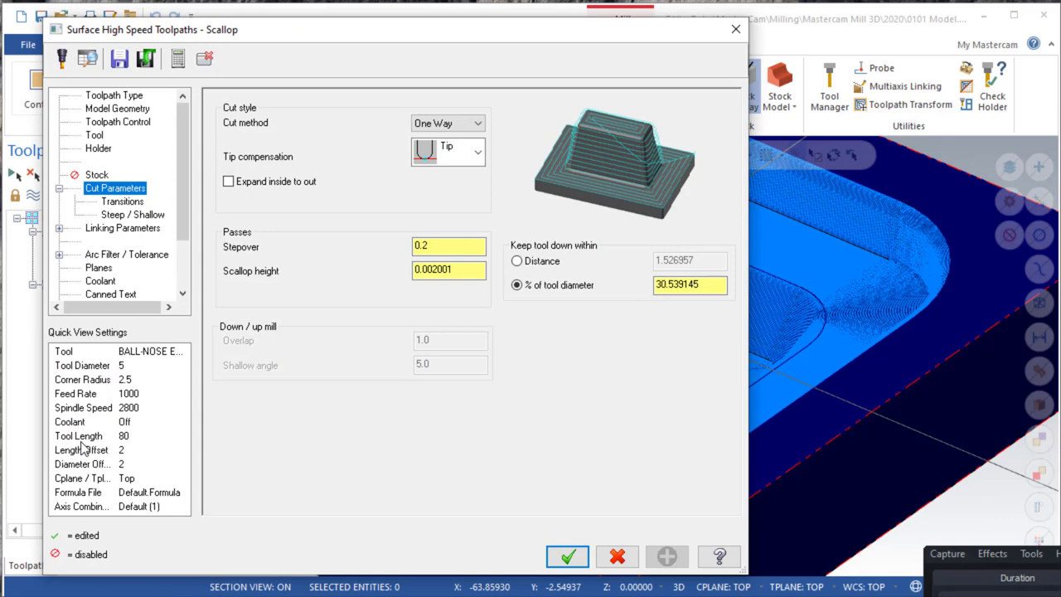
left_click(108, 96)
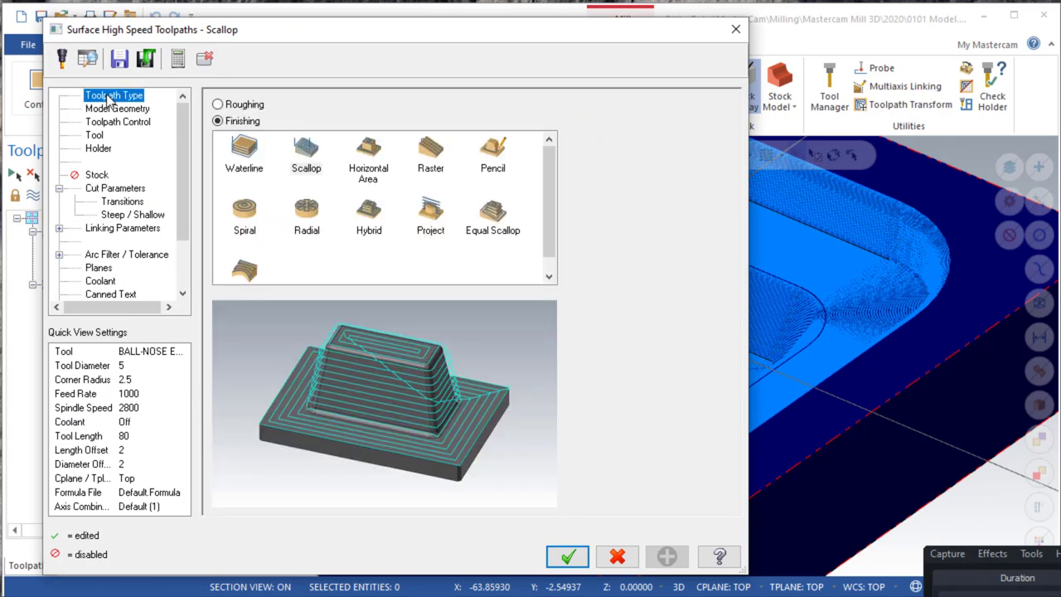
left_click(111, 110)
left_click(120, 123)
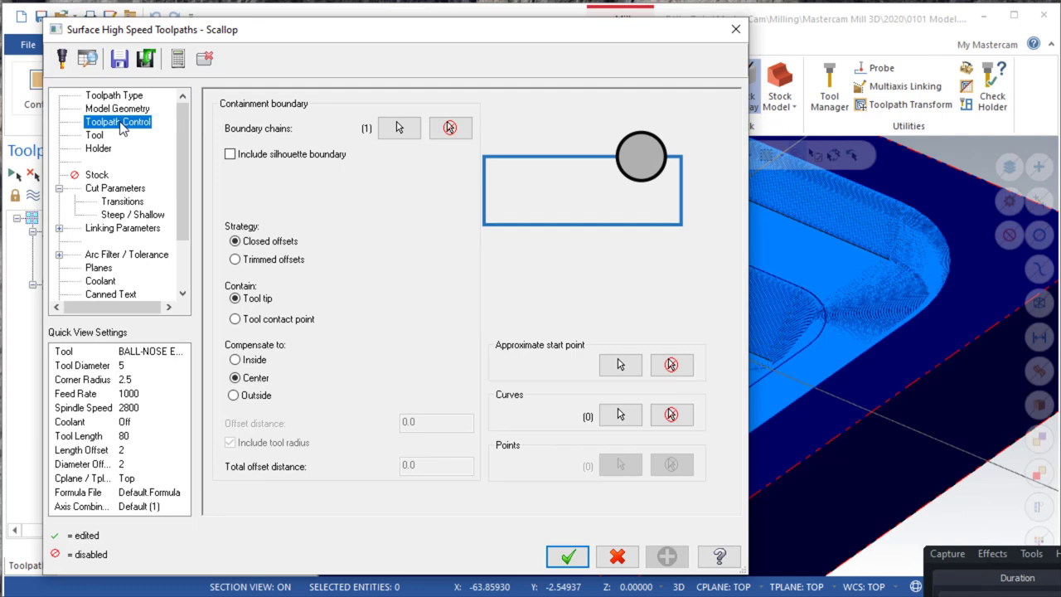
left_click(239, 363)
left_click(411, 423)
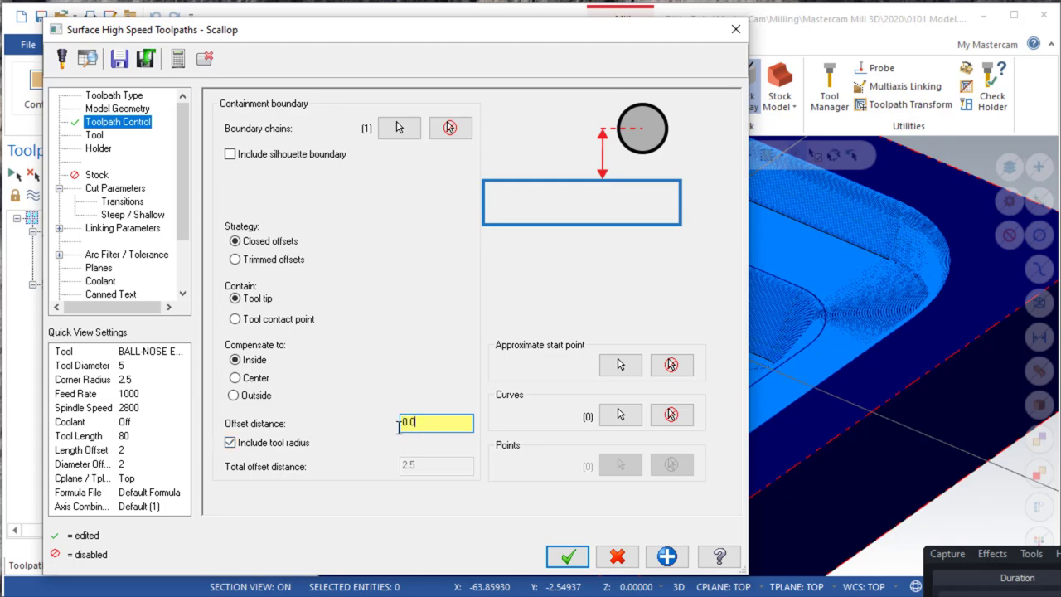
type("30.0")
key("Return")
key("alt+Tab")
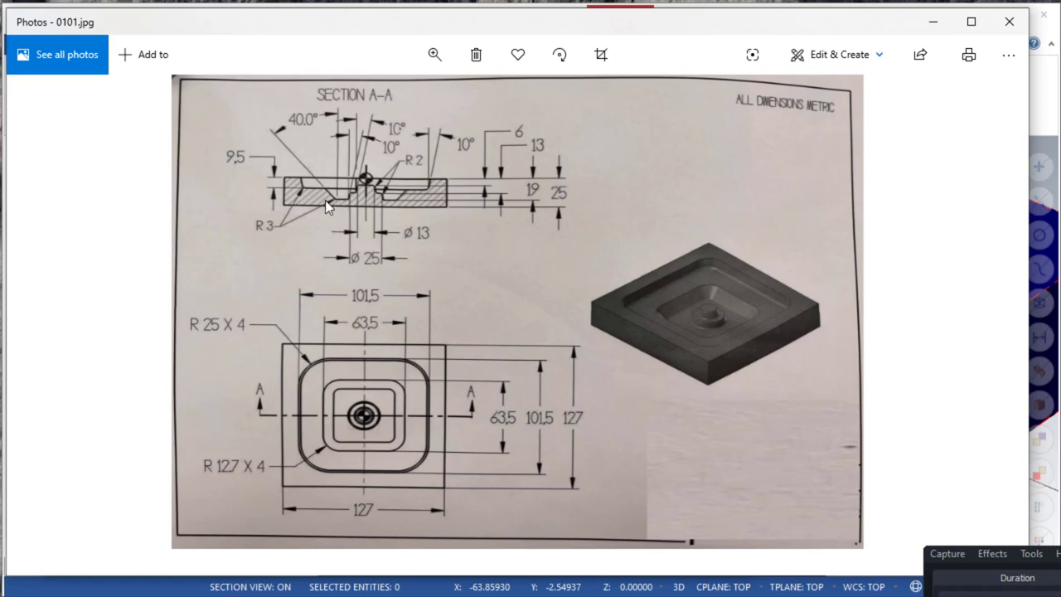
key("alt+Tab")
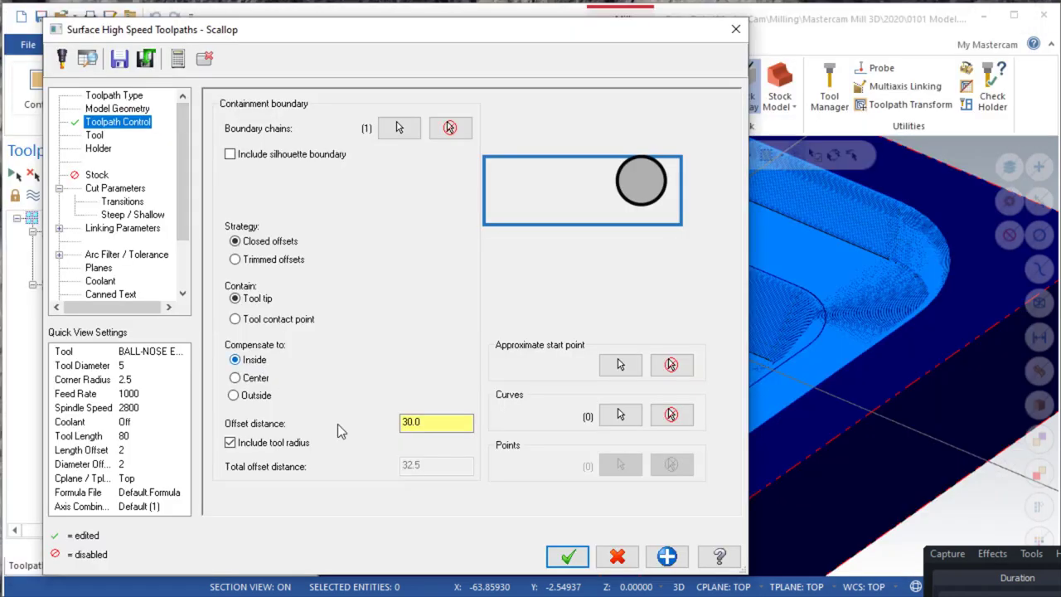
double_click(425, 424)
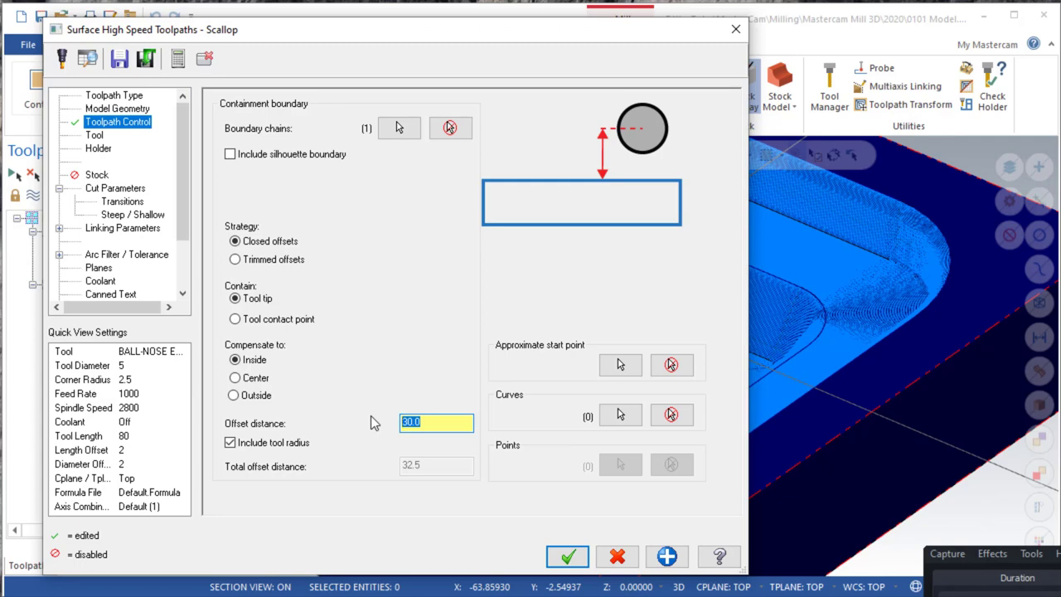
- Choose the 3 mm ball-nose end mill for the copied scallop toolpath, keeping the feed rate at 1000 and spindle speed at 2800
left_click(95, 135)
left_click(361, 170)
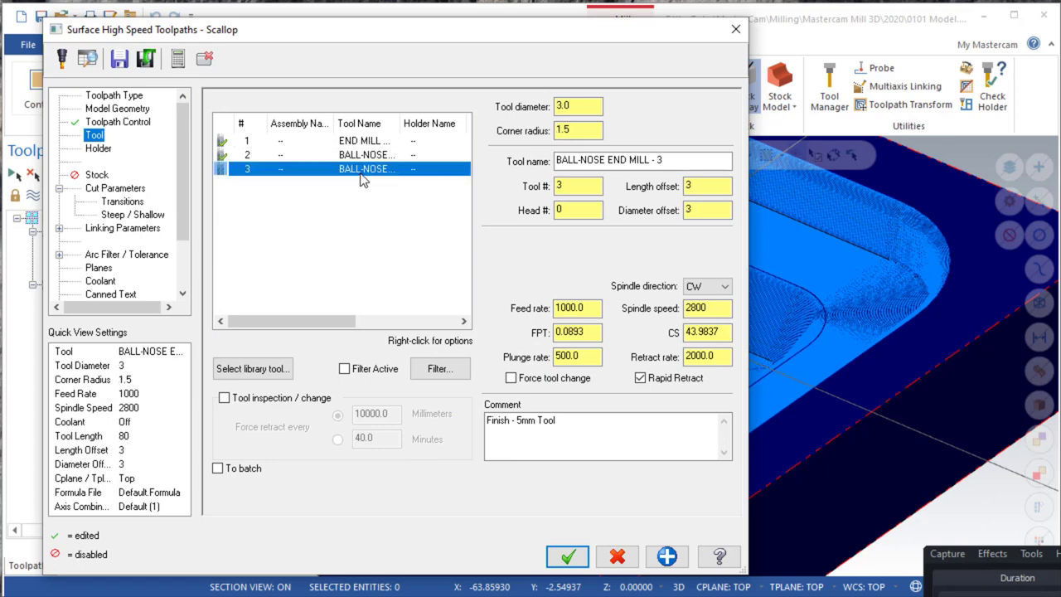
left_click(575, 106)
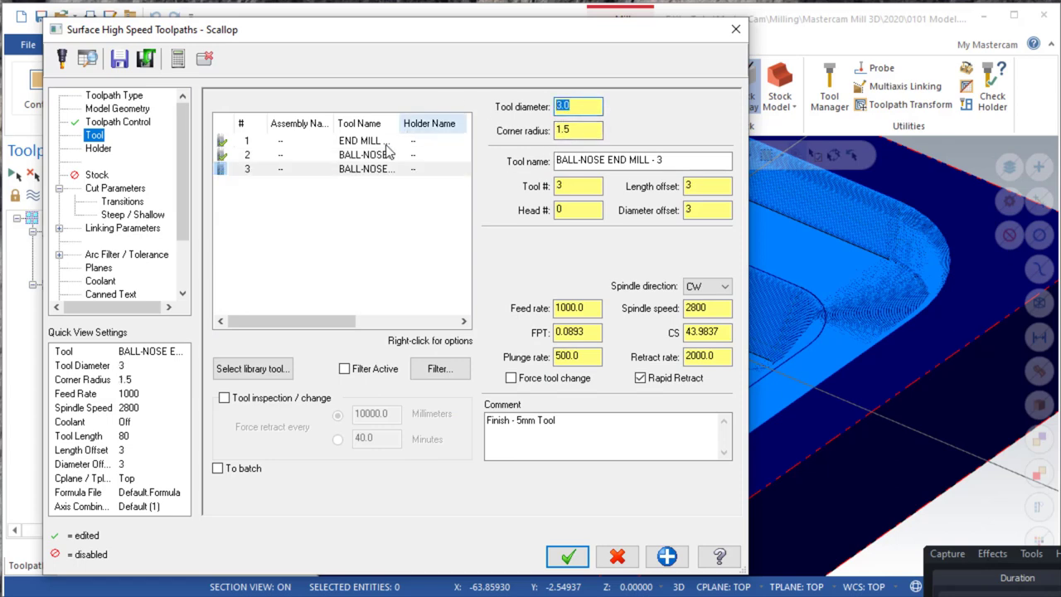
left_click(576, 130)
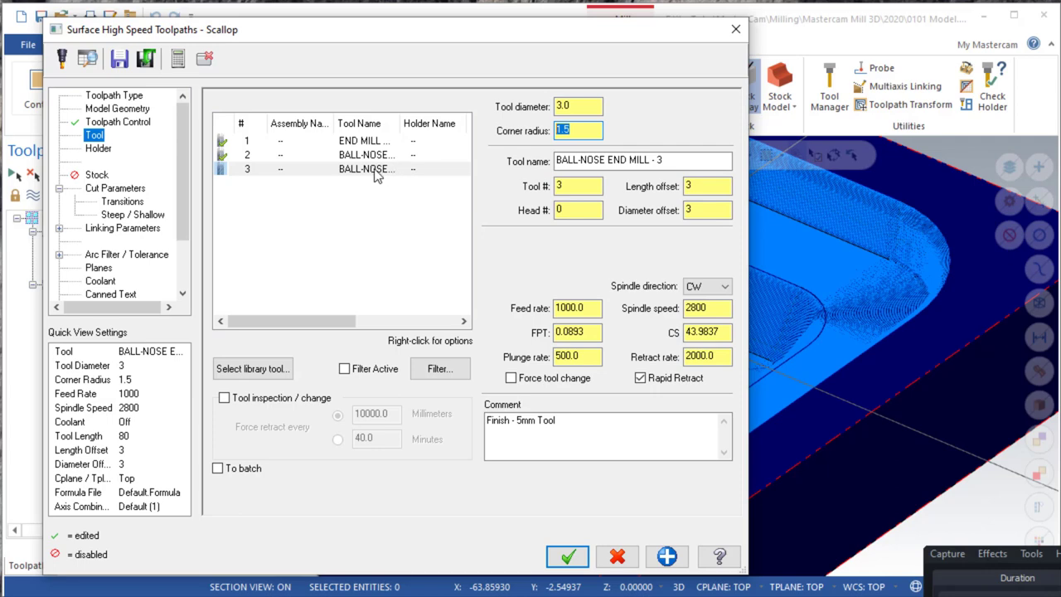
left_click(576, 308)
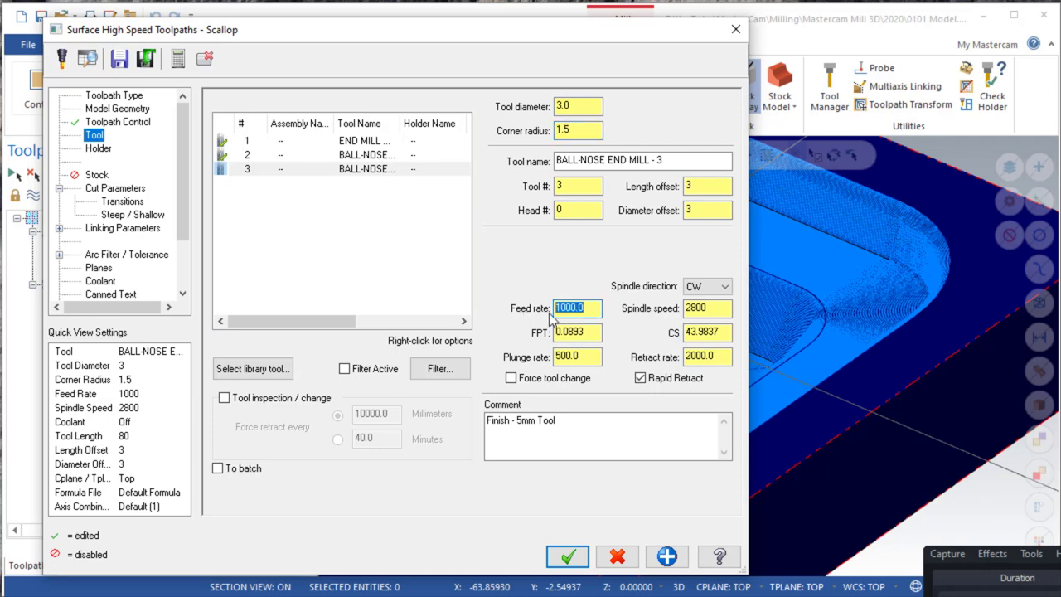
left_click(703, 307)
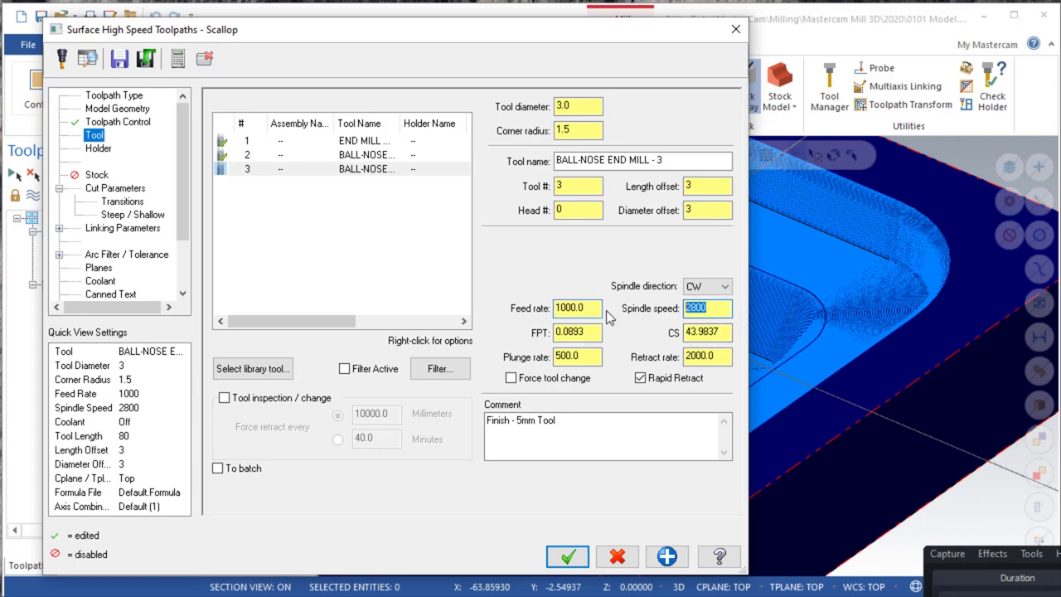
- Set the copied toolpath's stepover to 0.1 mm and open its stock settings
left_click(114, 188)
double_click(427, 246)
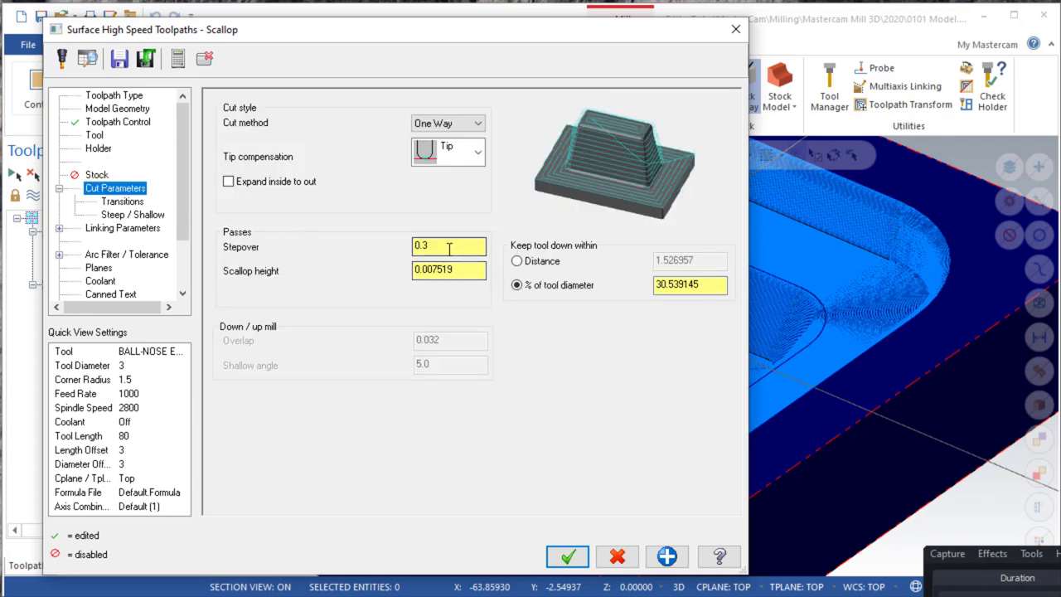
type("0.1")
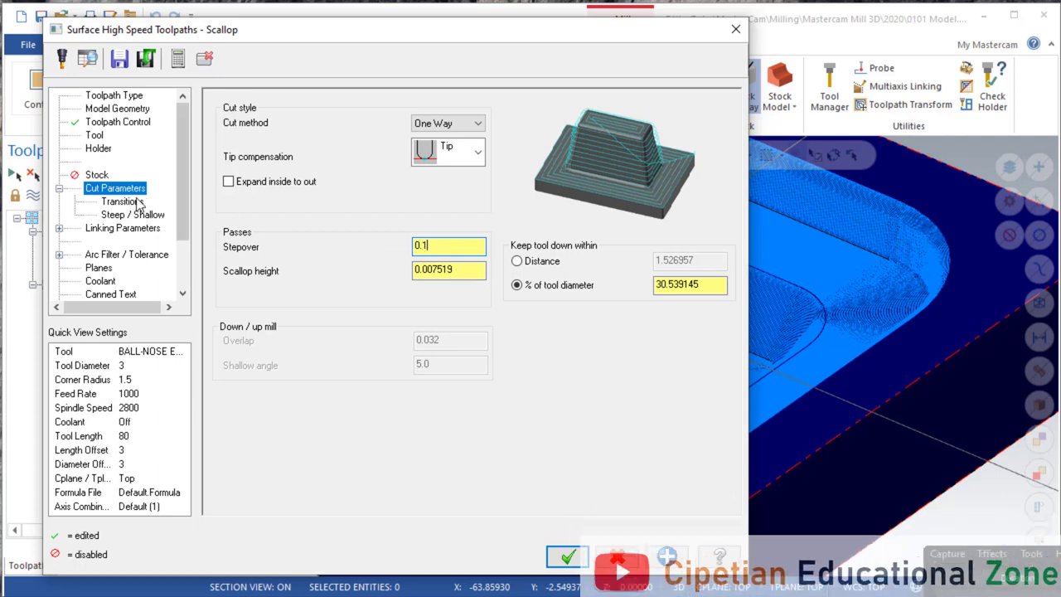
left_click(96, 175)
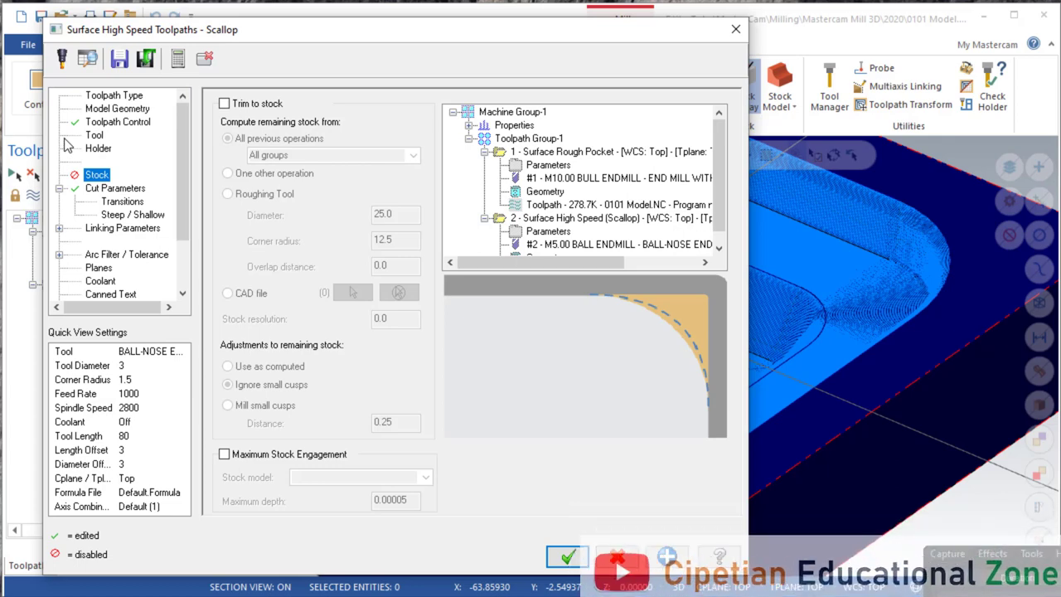
- Trim the copied scallop toolpath to the stock left by a roughing tool of 10.0 mm diameter, 2.0 mm corner radius and 0.0 overlap distance
left_click(225, 104)
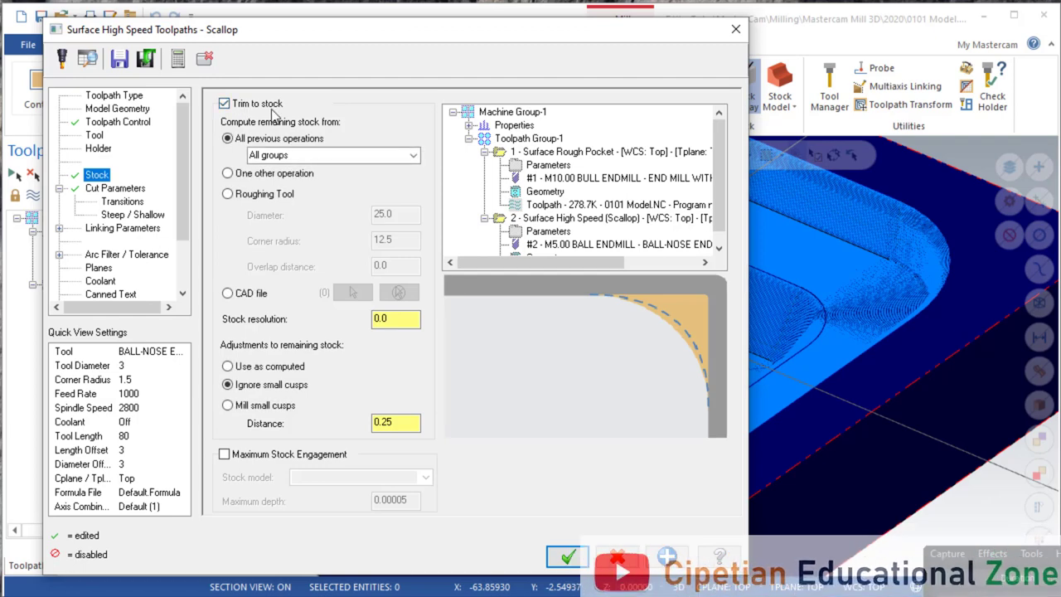
left_click(227, 195)
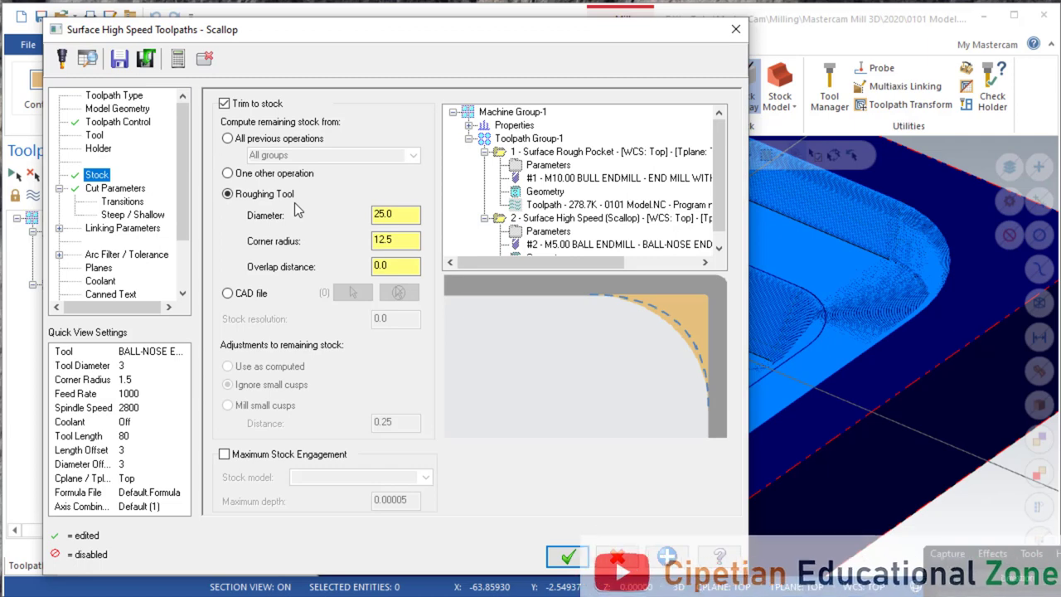
double_click(391, 214)
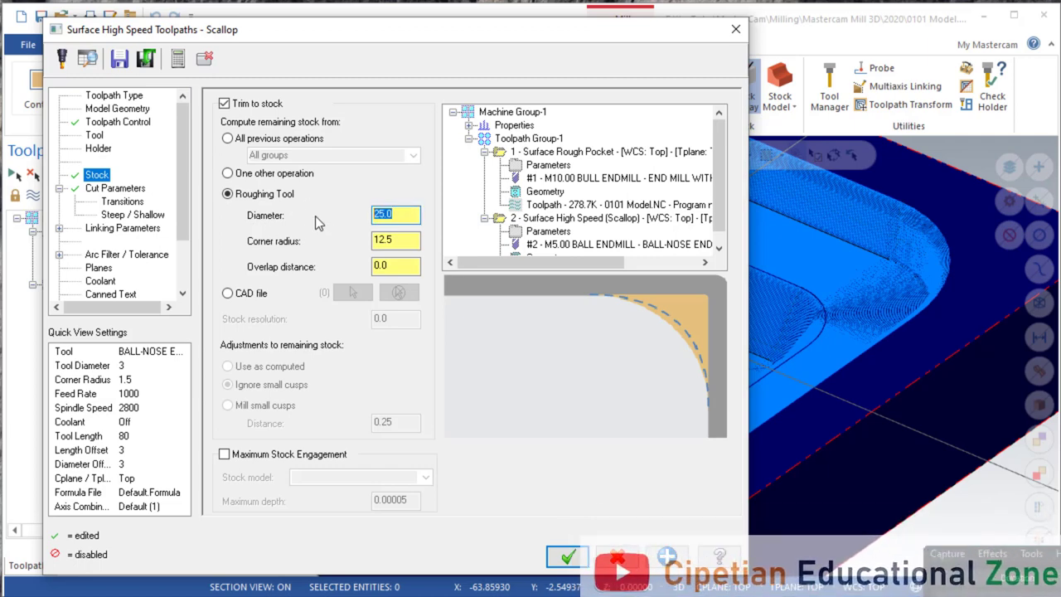
type("10.0")
key("Tab")
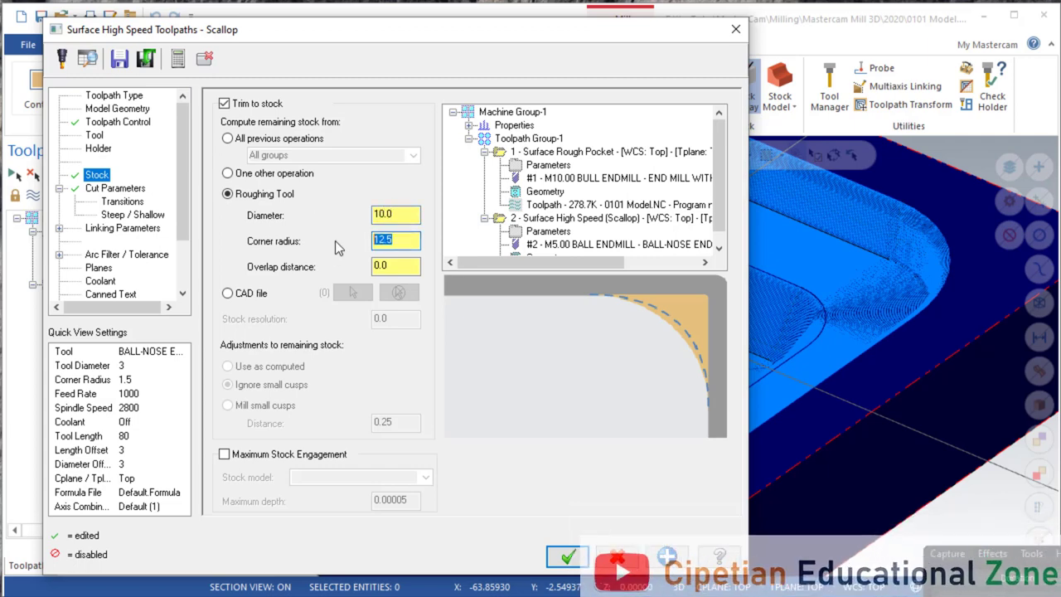
type("2.0")
key("Tab")
type("0.0")
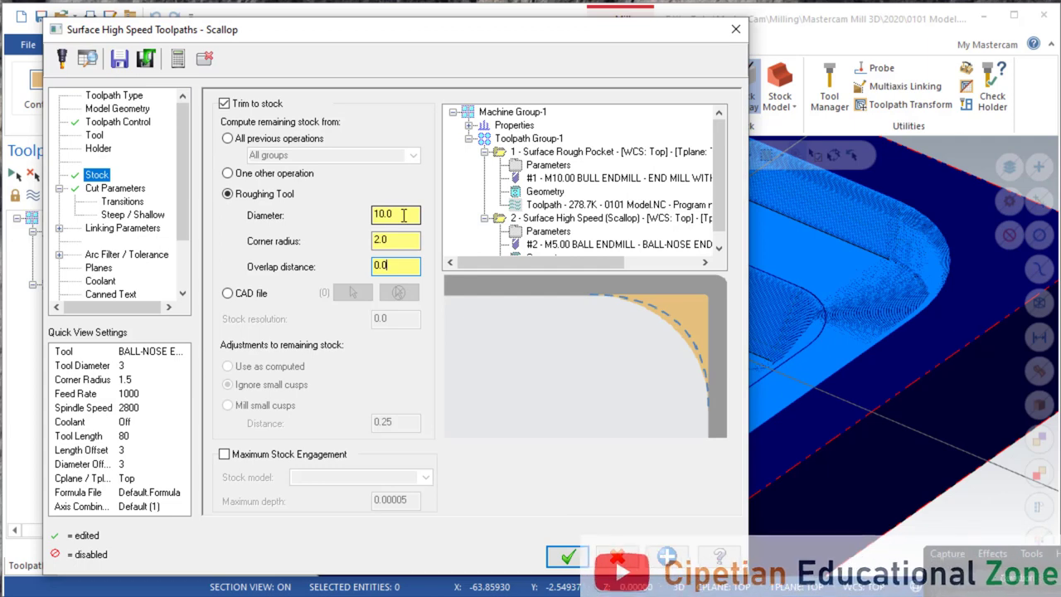
double_click(404, 214)
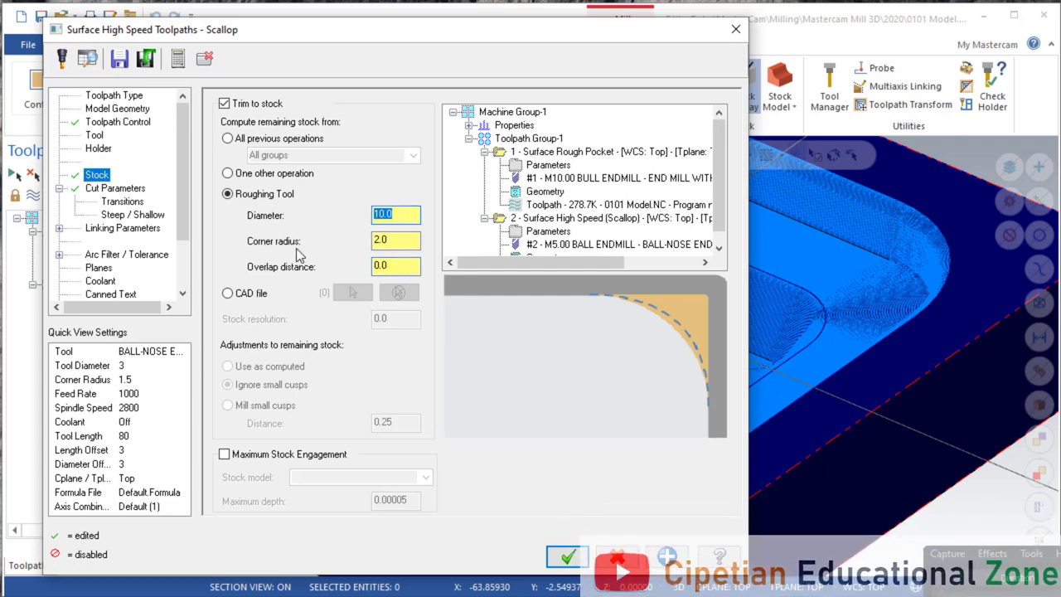
double_click(383, 241)
- Review the copied scallop's cut, transition, steep/shallow and linking parameters, accept the settings, and regenerate the dirty operation
left_click(116, 189)
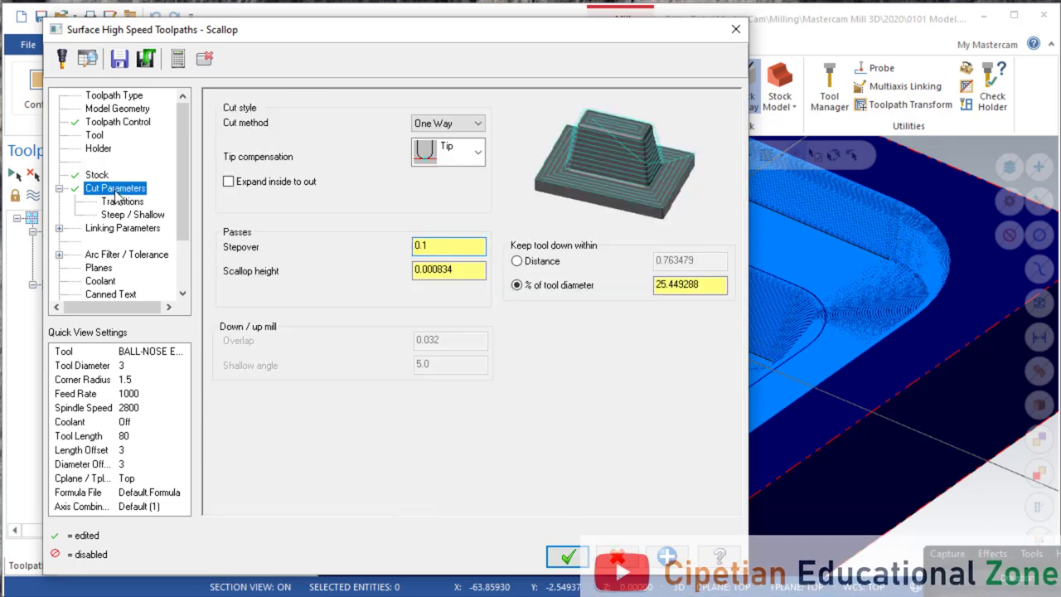
left_click(123, 202)
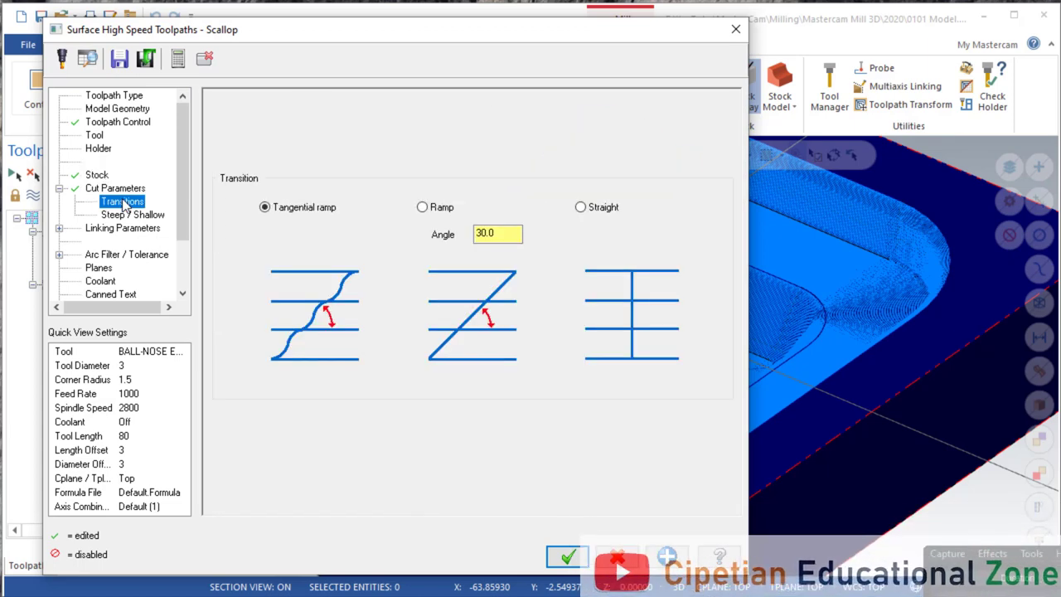
left_click(132, 215)
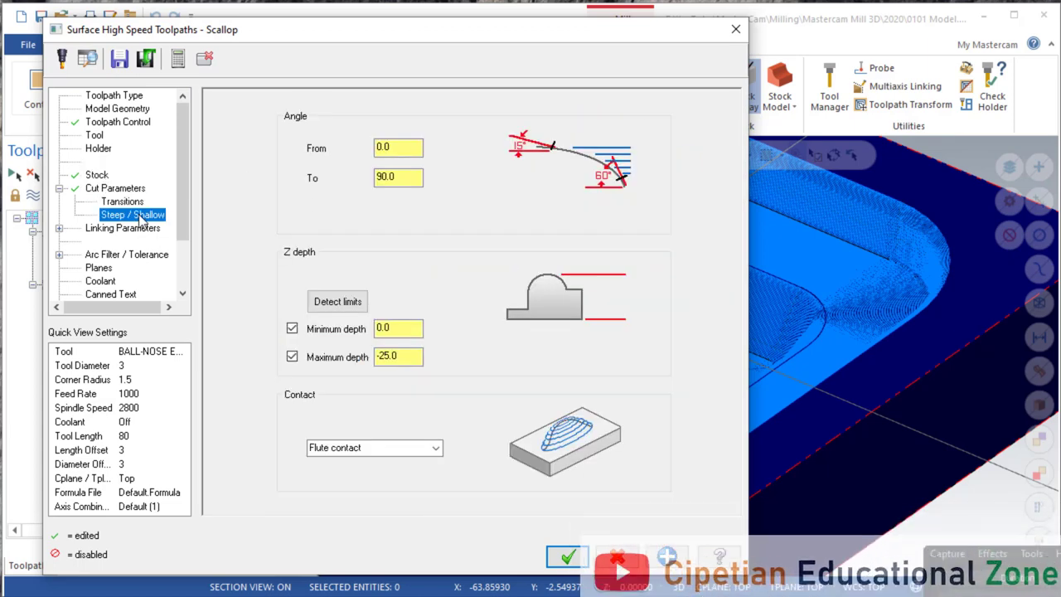
left_click(146, 232)
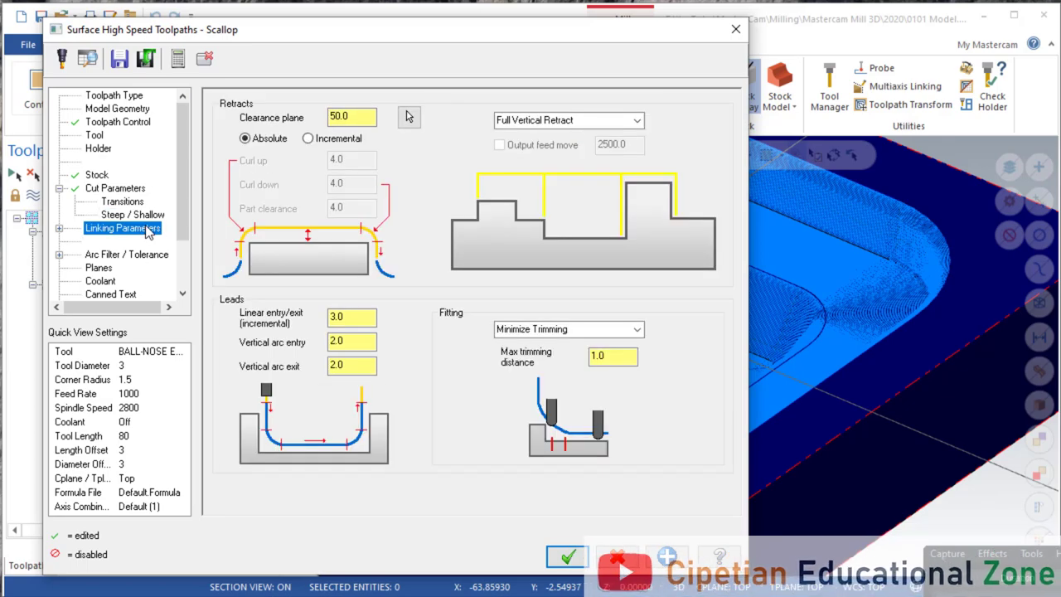
left_click(567, 557)
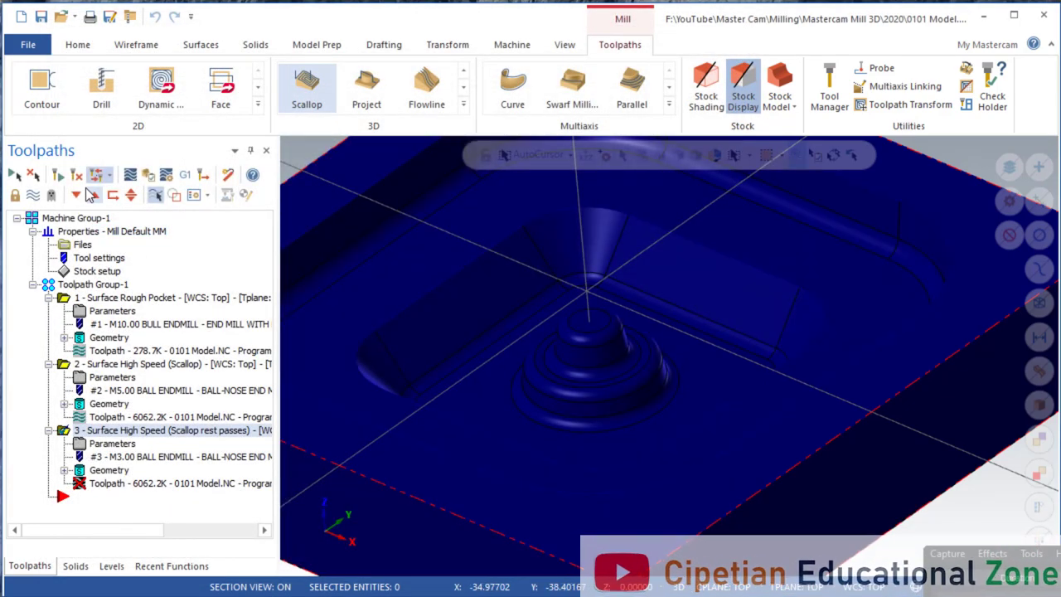
left_click(76, 177)
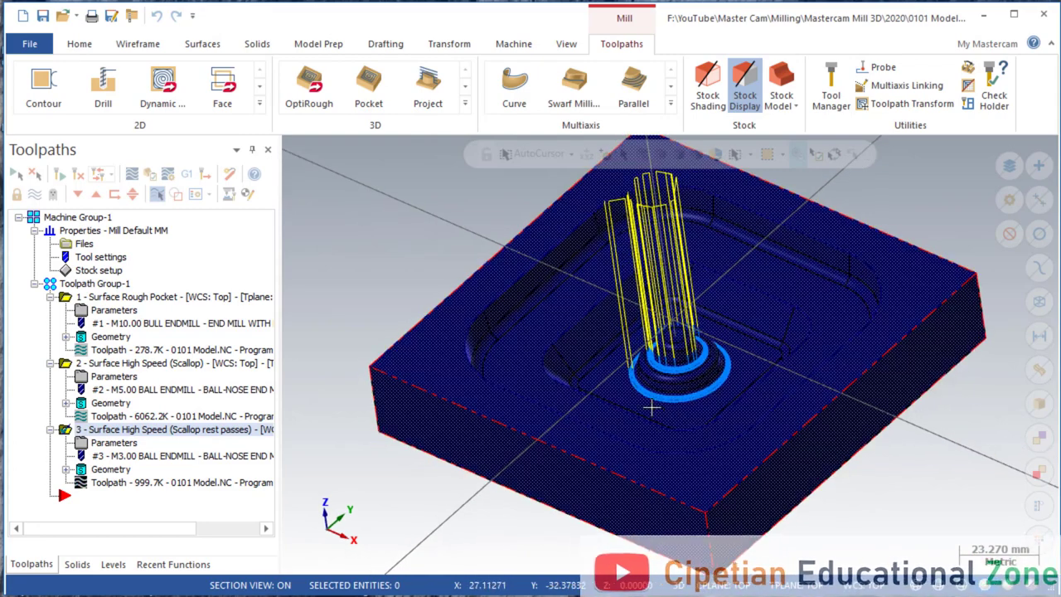
- Examine the regenerated rest-pass toolpath around the central boss and compare it with the rough pocket and first scallop toolpaths
scroll(665, 410, "up", 3)
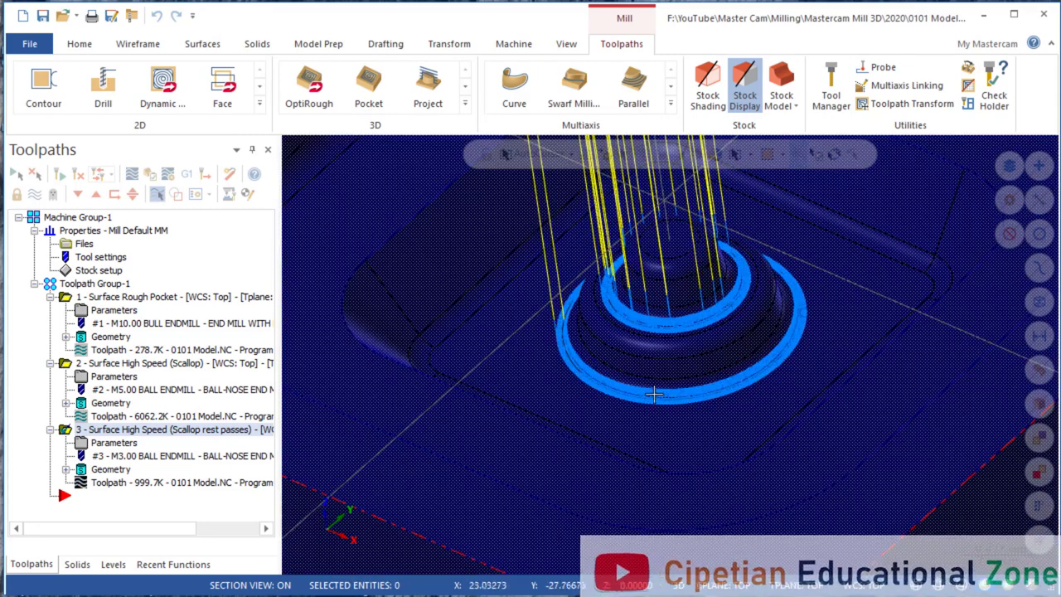
scroll(666, 395, "up", 2)
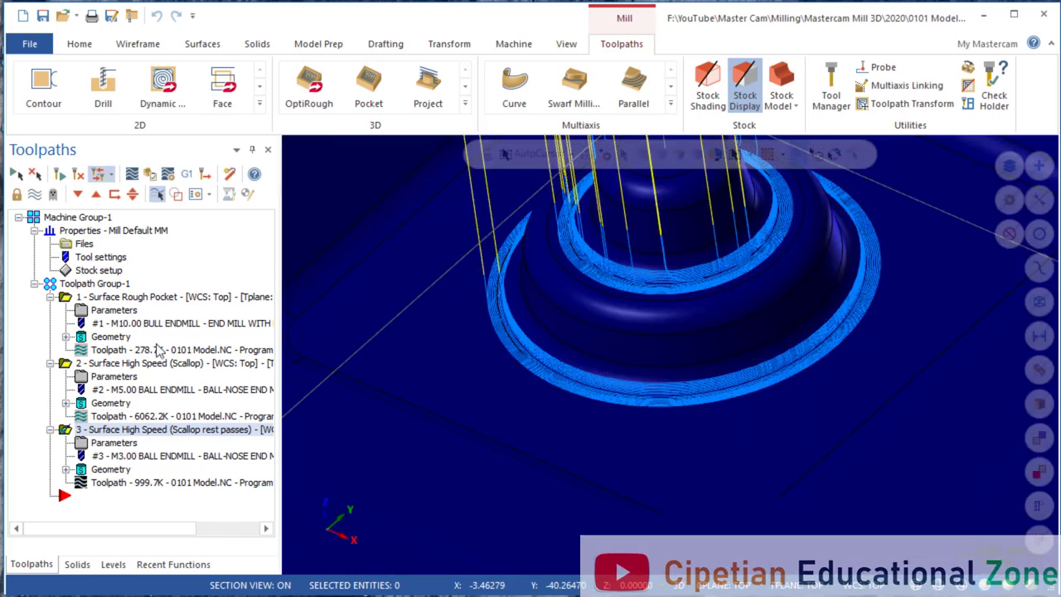
left_click(68, 302)
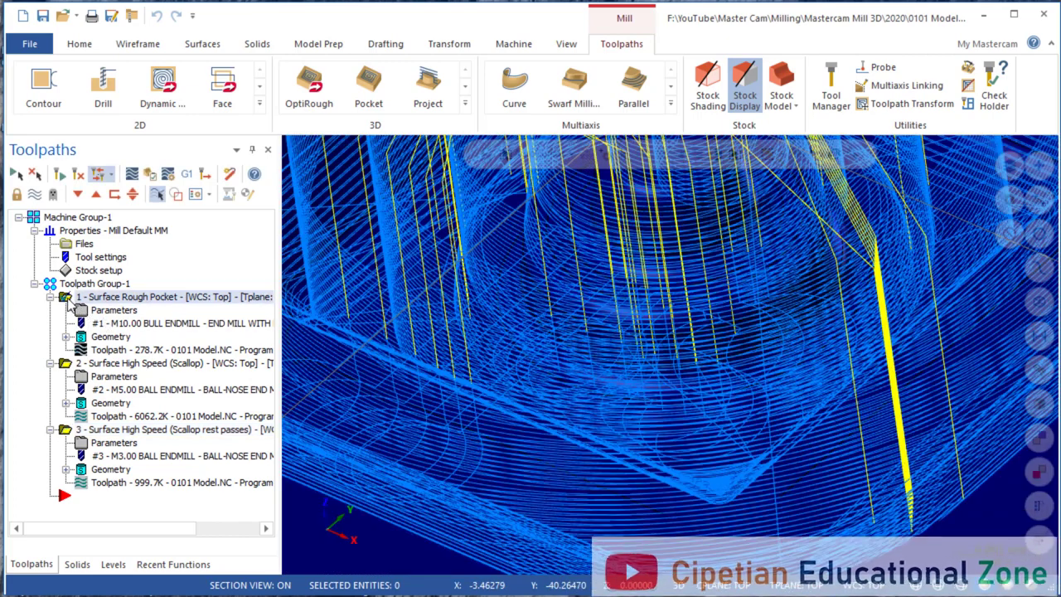
left_click(68, 366)
left_click(66, 431)
scroll(360, 426, "down", 2)
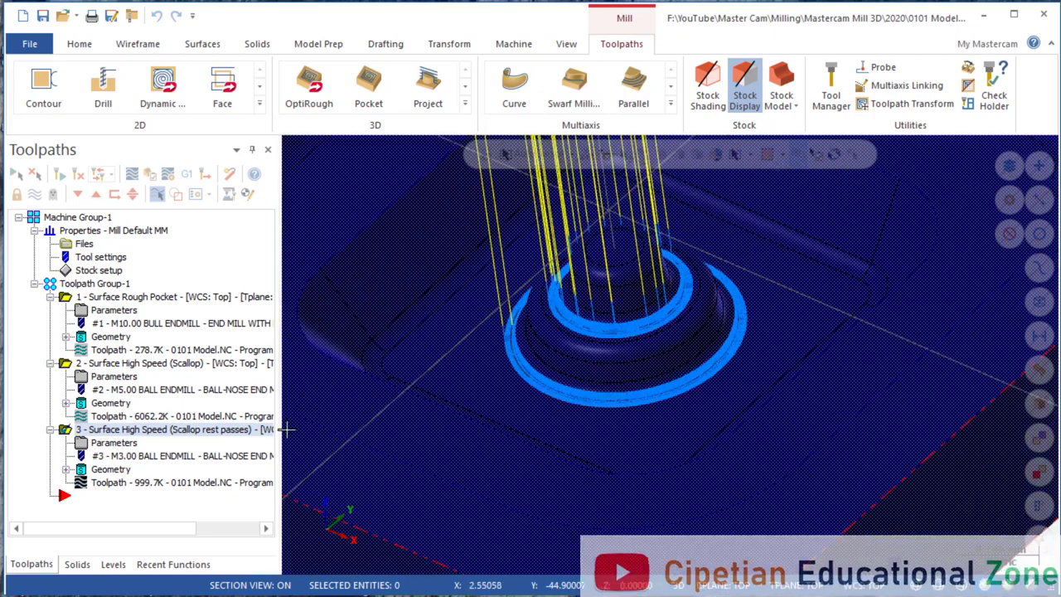
scroll(518, 455, "down", 5)
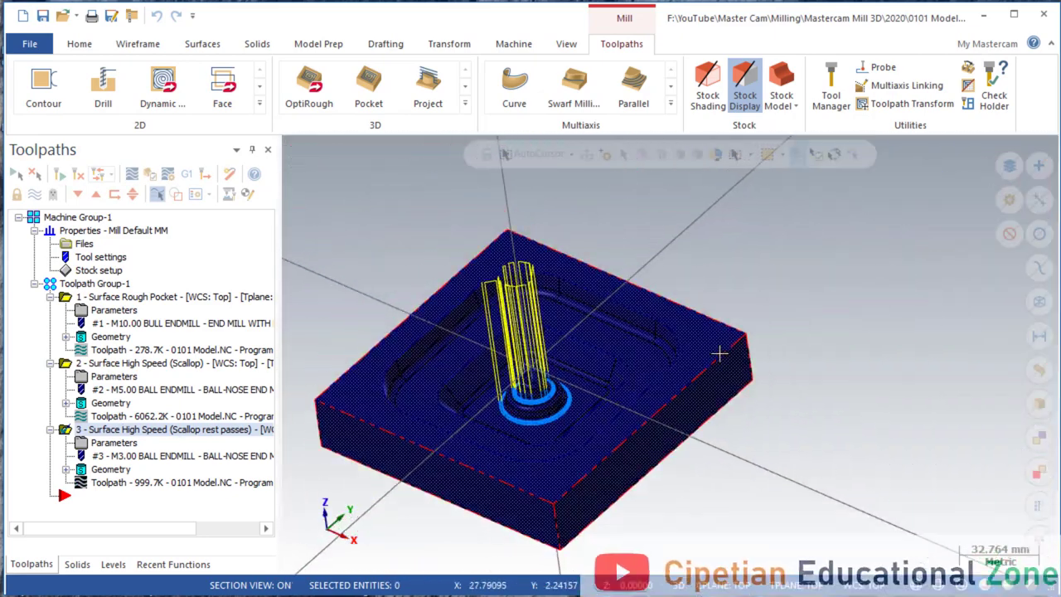
left_click(249, 364)
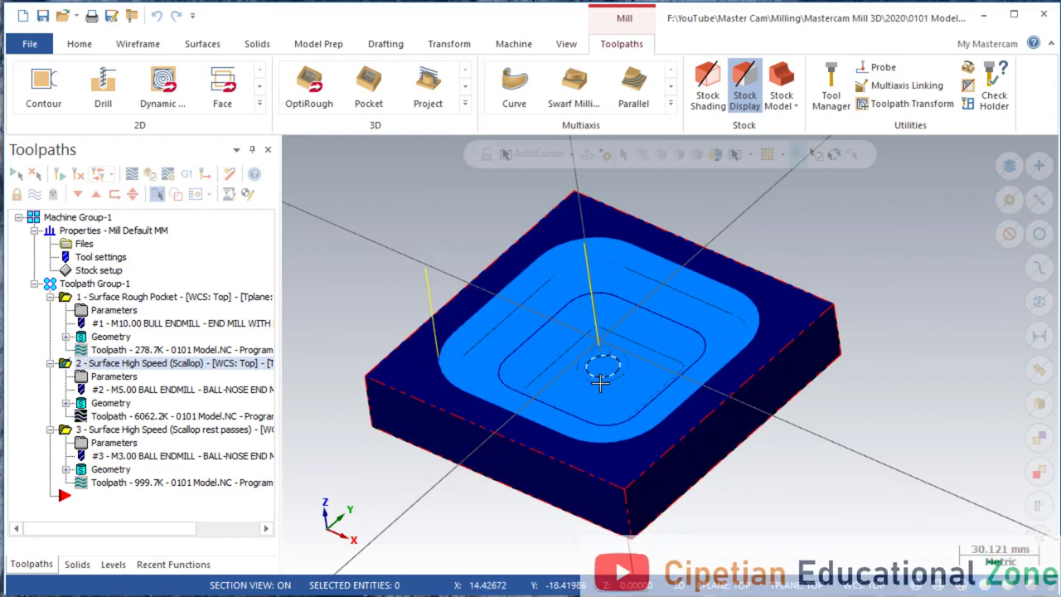
left_click(65, 428)
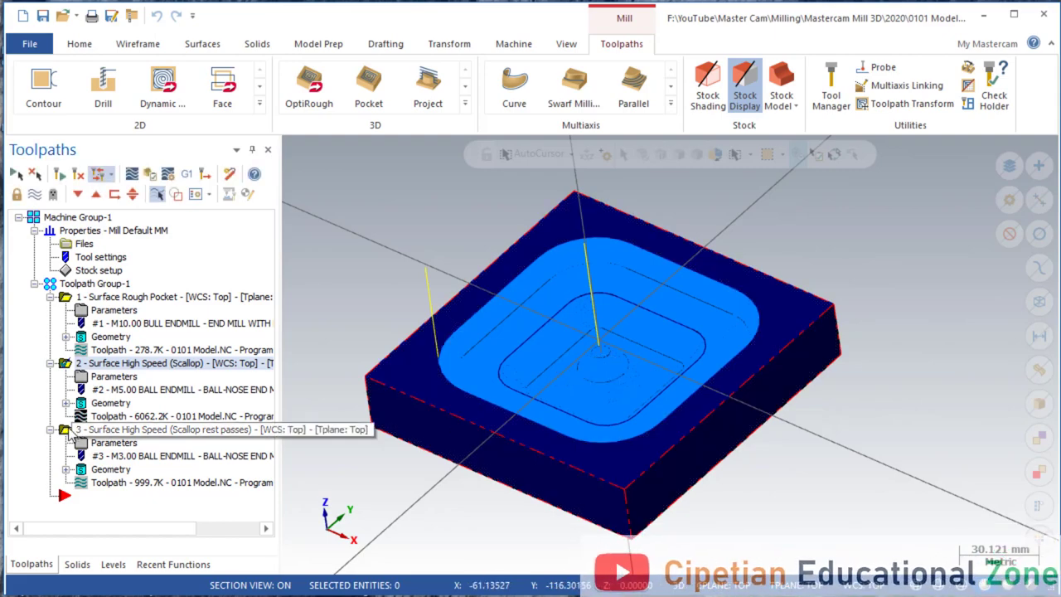
middle_click_drag(506, 398, 482, 423)
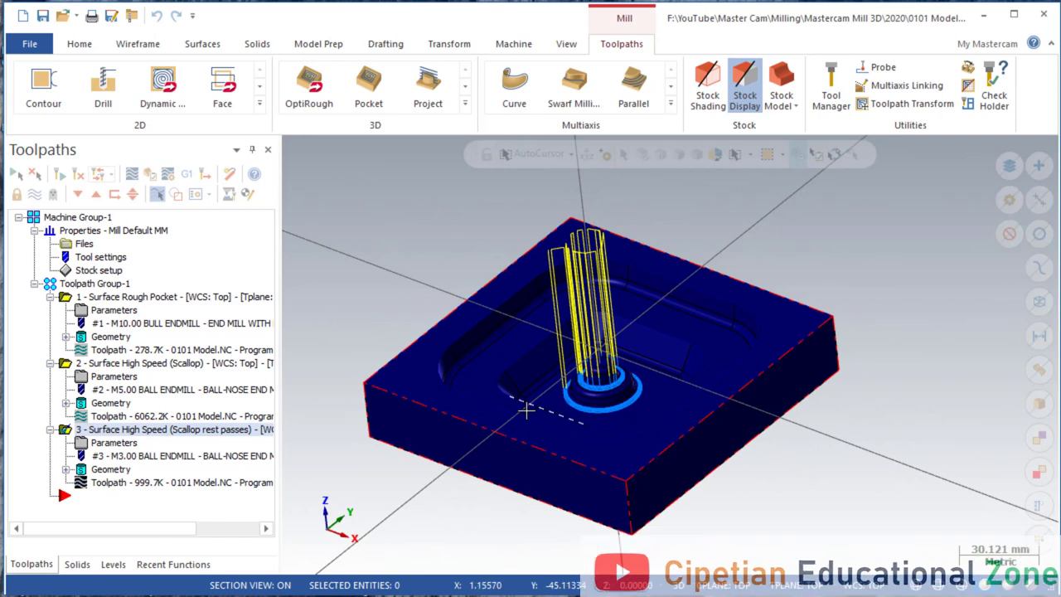